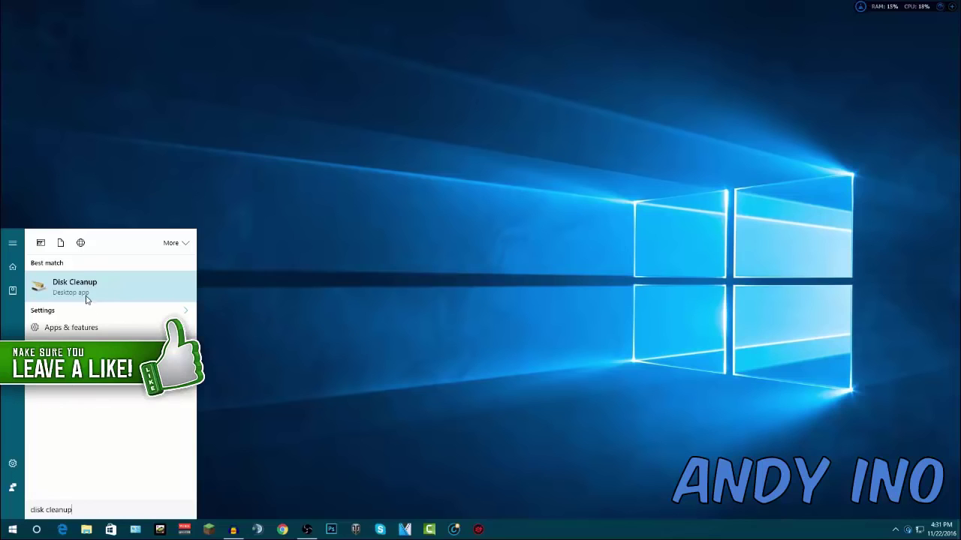
# Step: Open Disk Cleanup and scan the SSD (C:) drive for files that can be removed
pyautogui.click(78, 292)
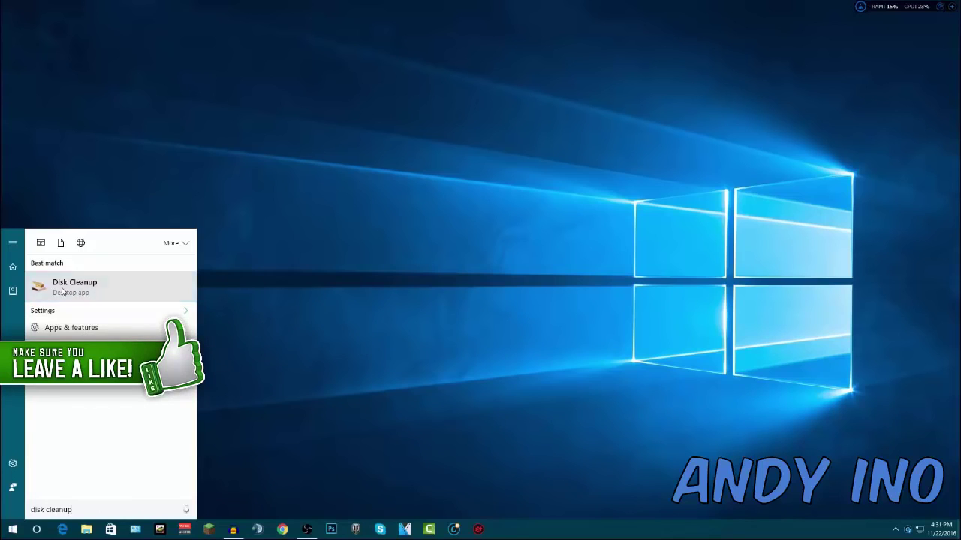
pyautogui.click(463, 266)
pyautogui.click(463, 272)
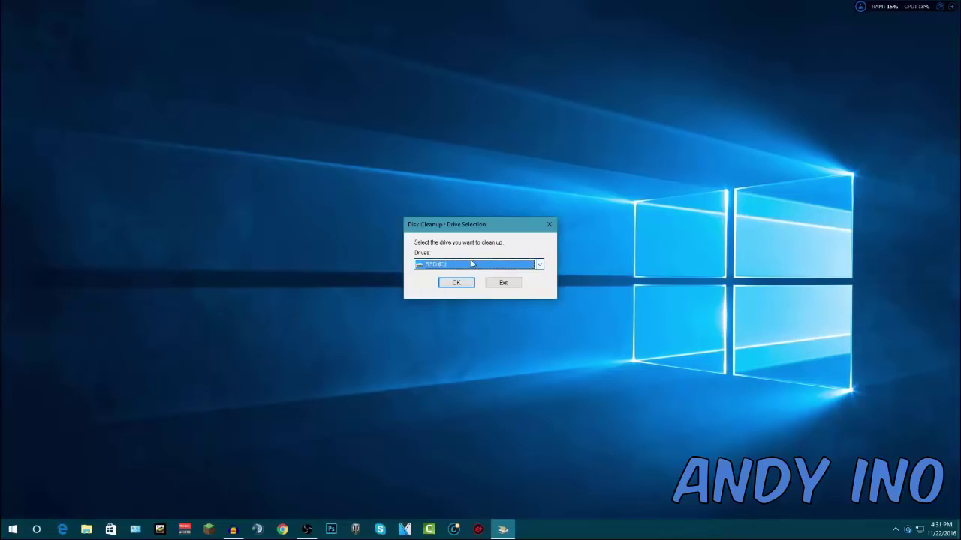
pyautogui.moveTo(494, 229); pyautogui.dragTo(432, 141)
pyautogui.click(474, 177)
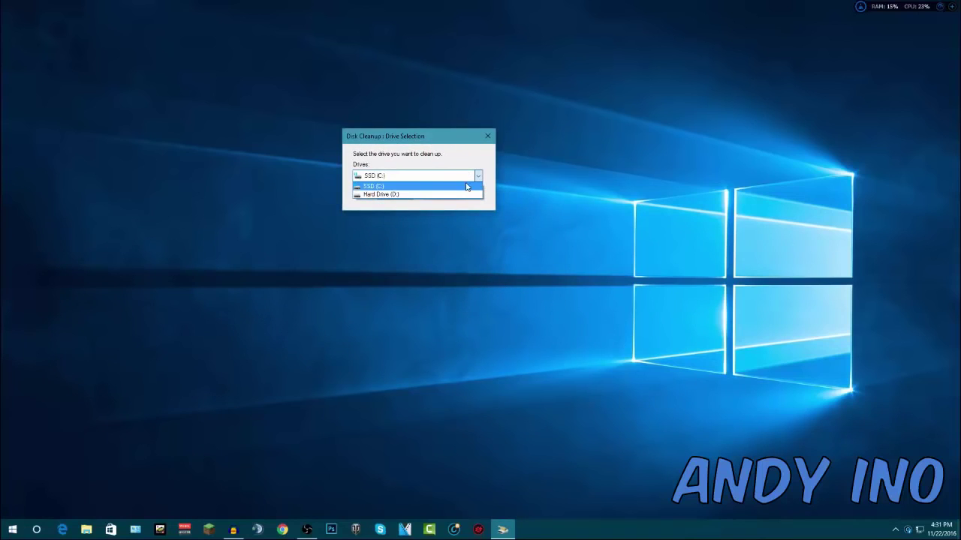
pyautogui.click(469, 142)
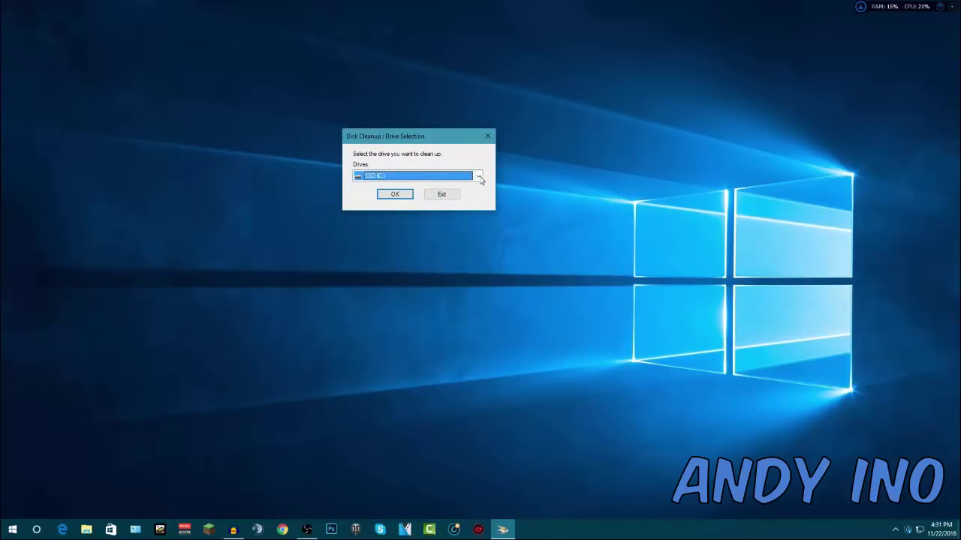
pyautogui.moveTo(435, 138); pyautogui.dragTo(440, 138)
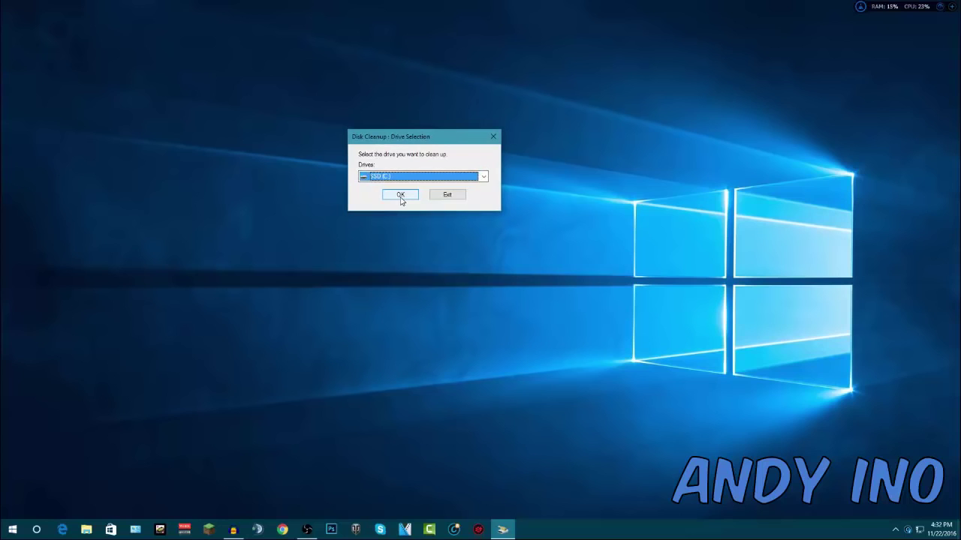
pyautogui.click(401, 197)
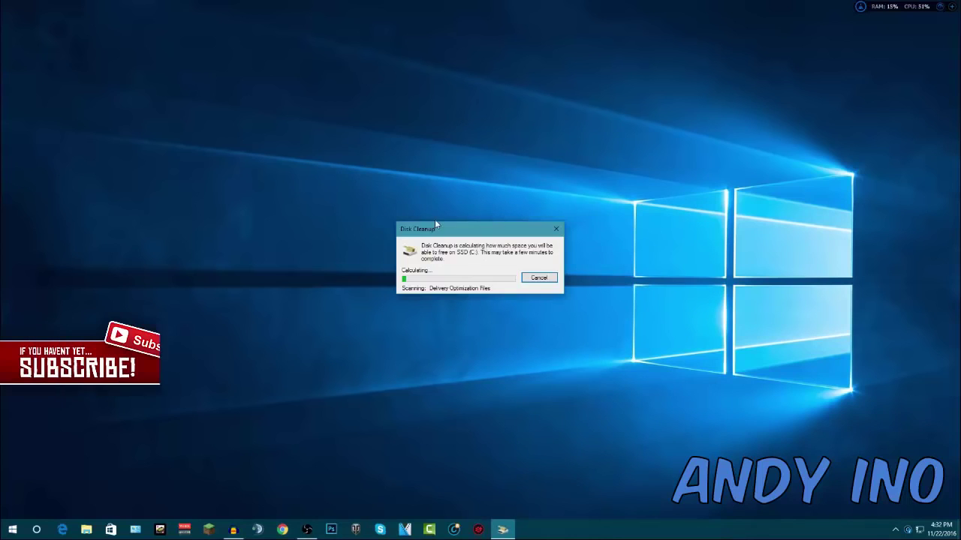
pyautogui.moveTo(444, 230); pyautogui.dragTo(424, 225)
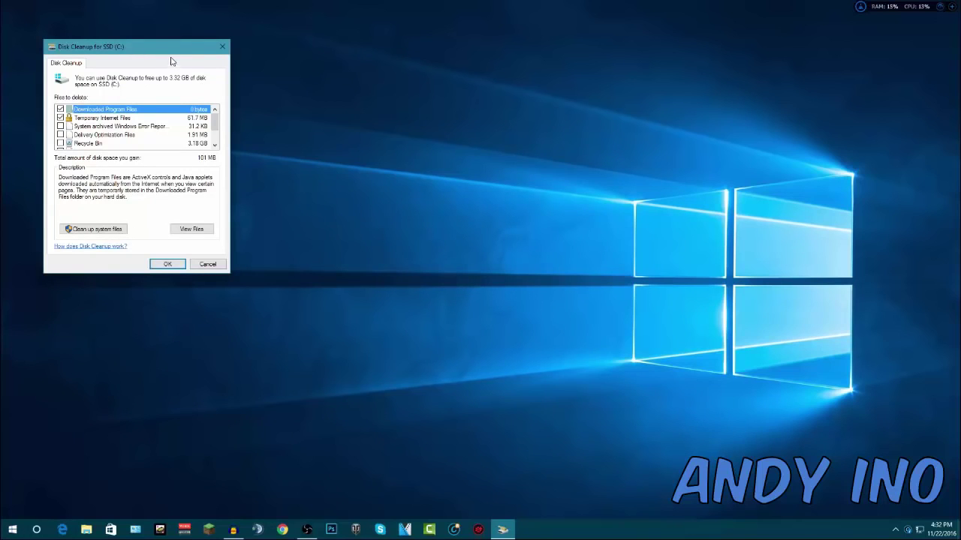
# Step: Include system archived Windows error reports, Delivery Optimization Files, Recycle Bin, Temporary files and User file history in the files to delete
pyautogui.moveTo(174, 54); pyautogui.dragTo(502, 86)
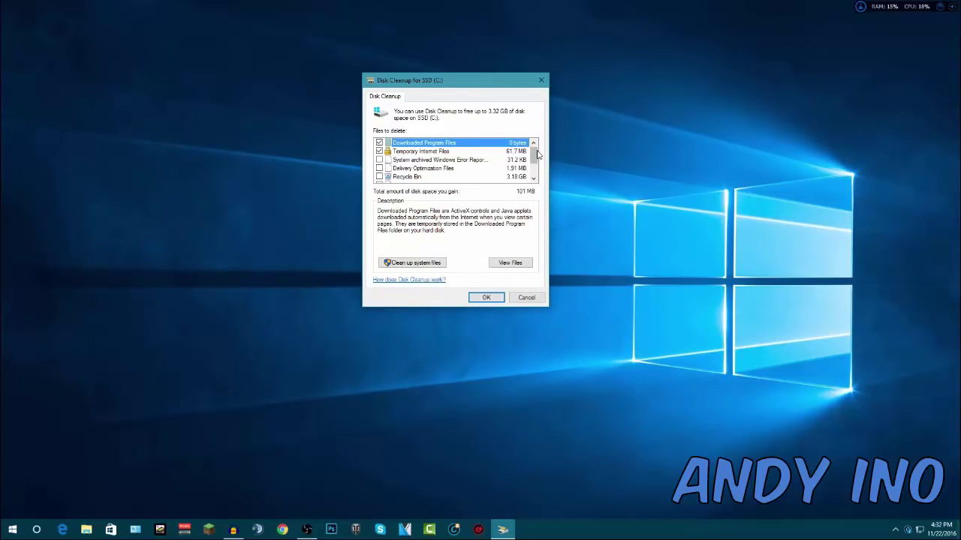
pyautogui.moveTo(471, 86); pyautogui.dragTo(524, 91)
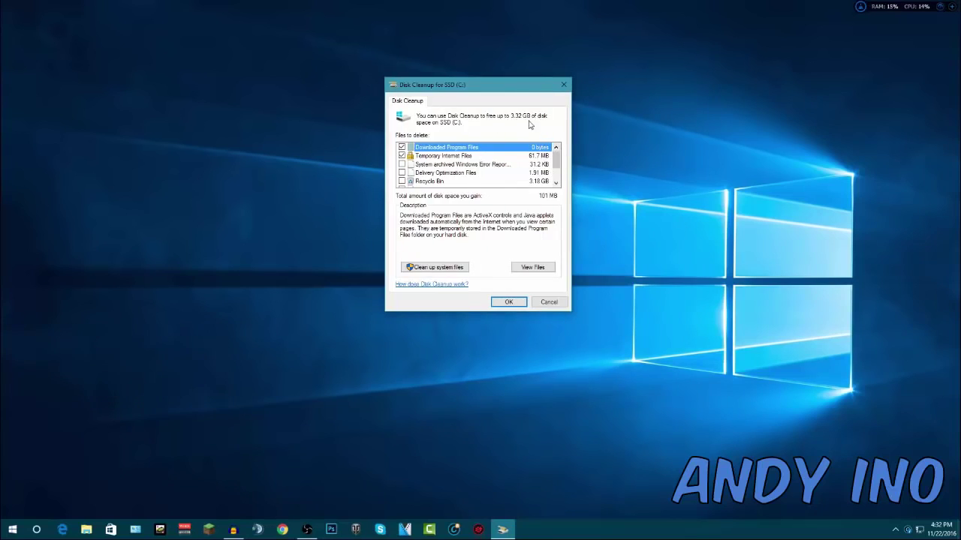
pyautogui.moveTo(557, 159); pyautogui.dragTo(558, 169)
pyautogui.scroll(1, 558, 170)
pyautogui.click(401, 165)
pyautogui.click(401, 172)
pyautogui.scroll(-1, 557, 166)
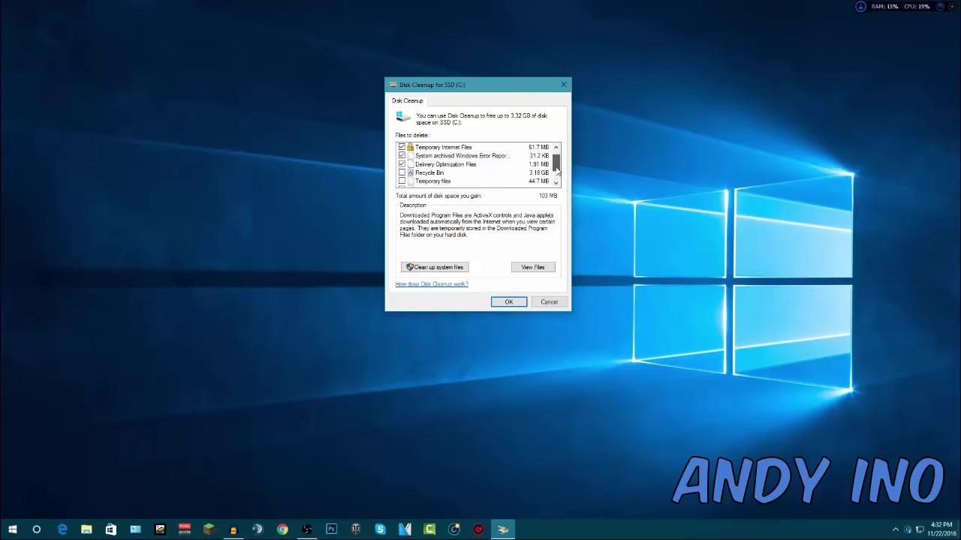
pyautogui.click(402, 173)
pyautogui.click(402, 181)
pyautogui.scroll(-2, 403, 181)
pyautogui.click(401, 181)
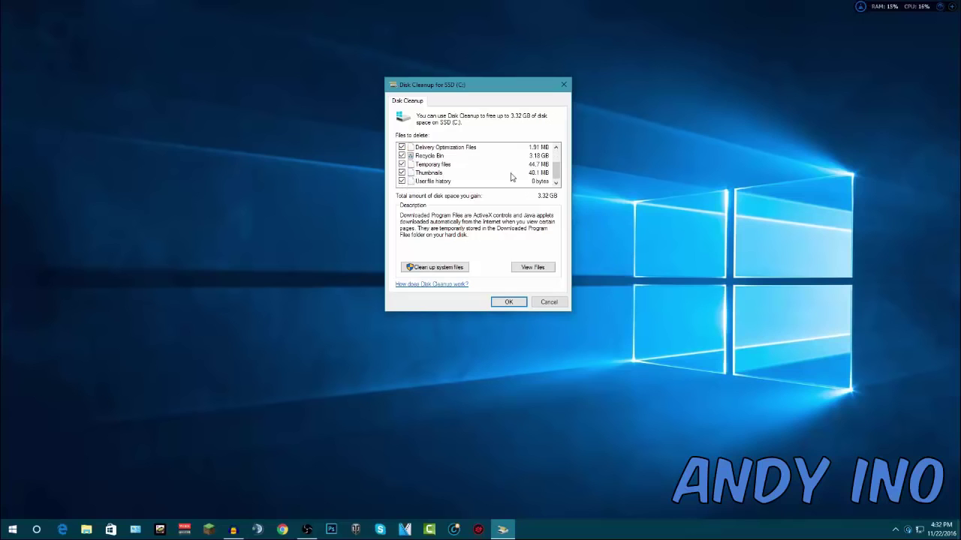
# Step: Run the cleanup on SSD (C:) and confirm permanent deletion of the selected files
pyautogui.click(423, 157)
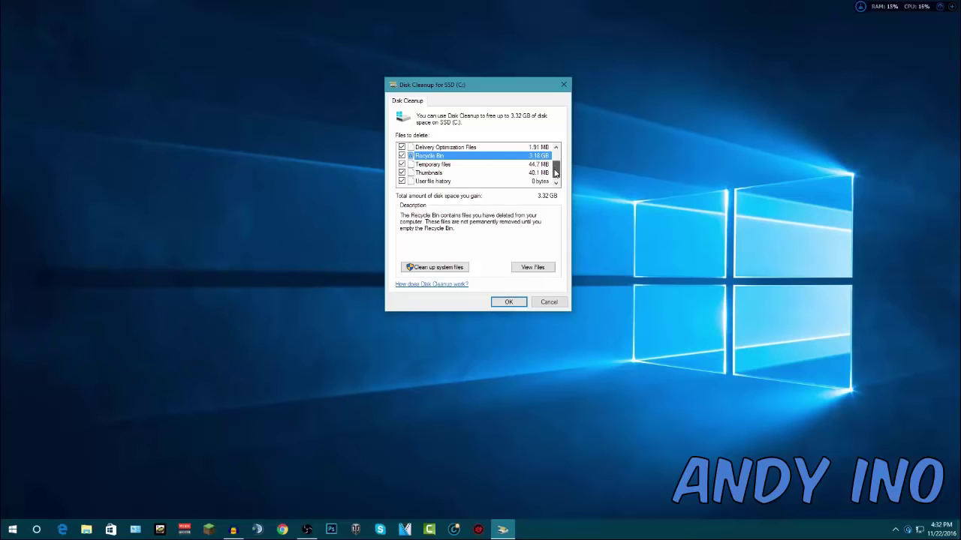
pyautogui.moveTo(555, 174); pyautogui.dragTo(557, 164)
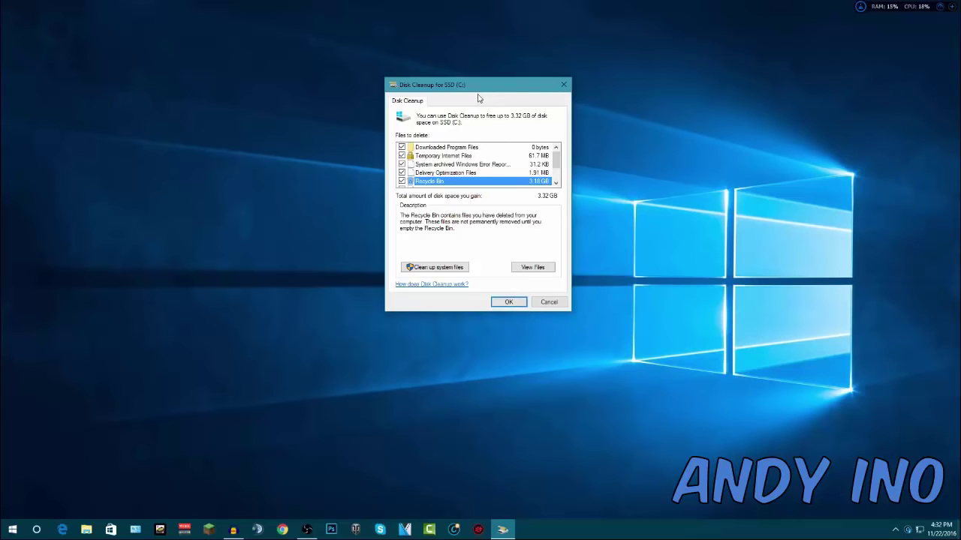
pyautogui.click(503, 301)
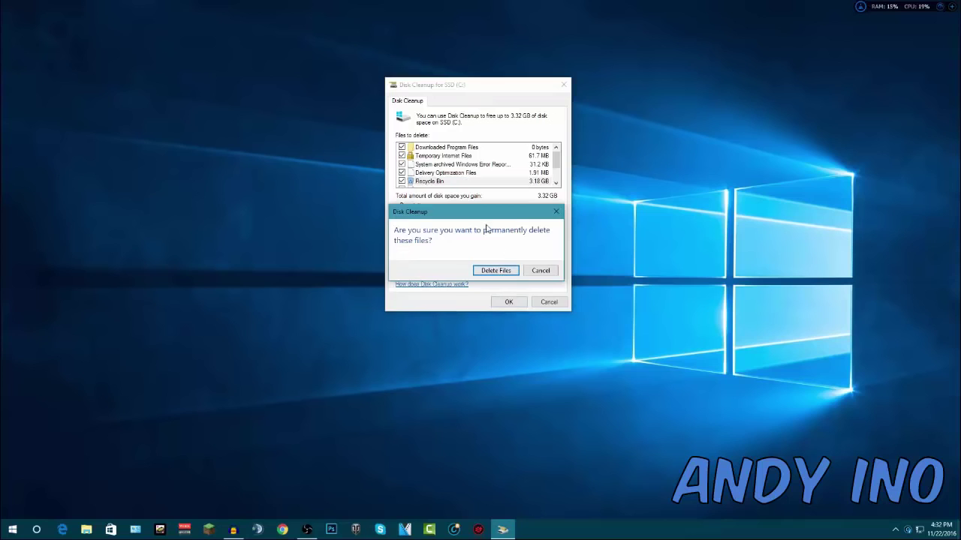
pyautogui.click(506, 271)
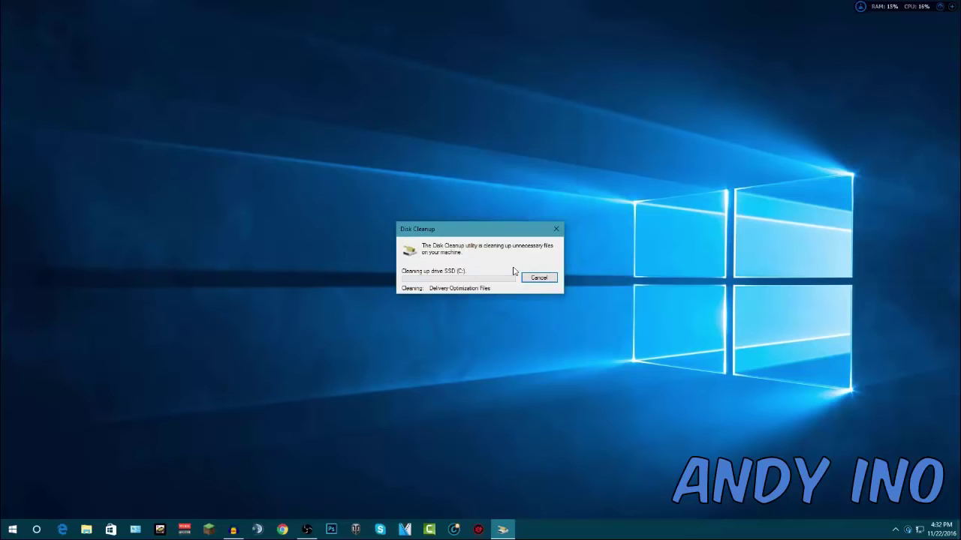
pyautogui.moveTo(488, 228); pyautogui.dragTo(494, 219)
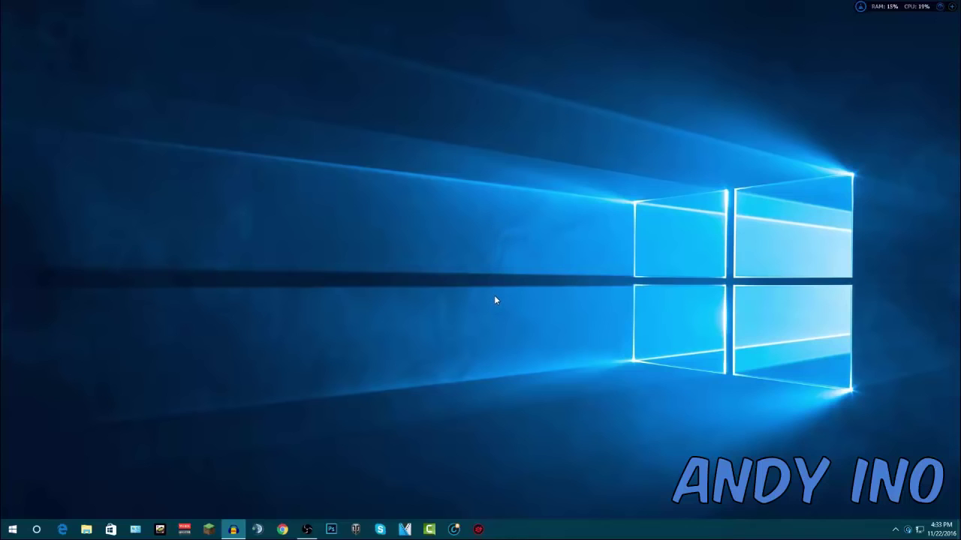
pyautogui.click(12, 529)
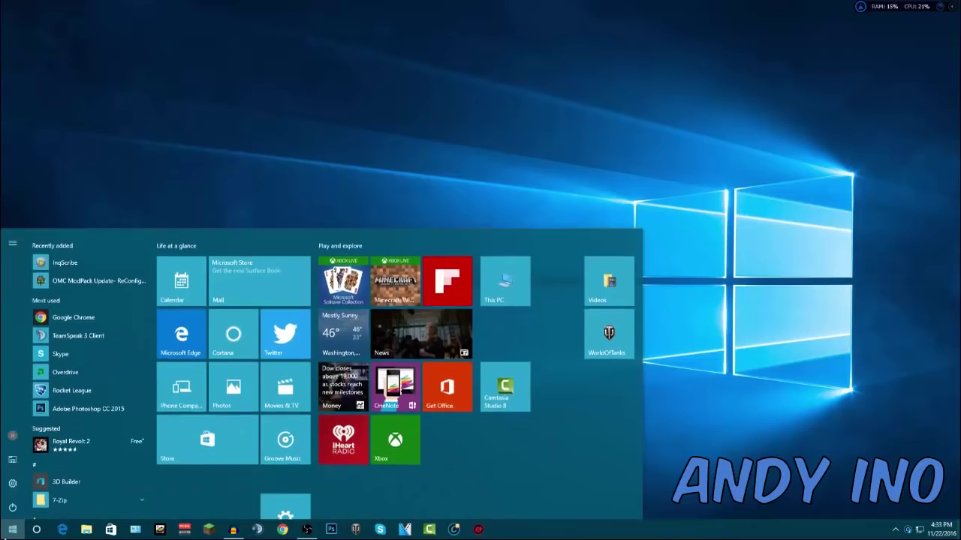
pyautogui.write('defr')
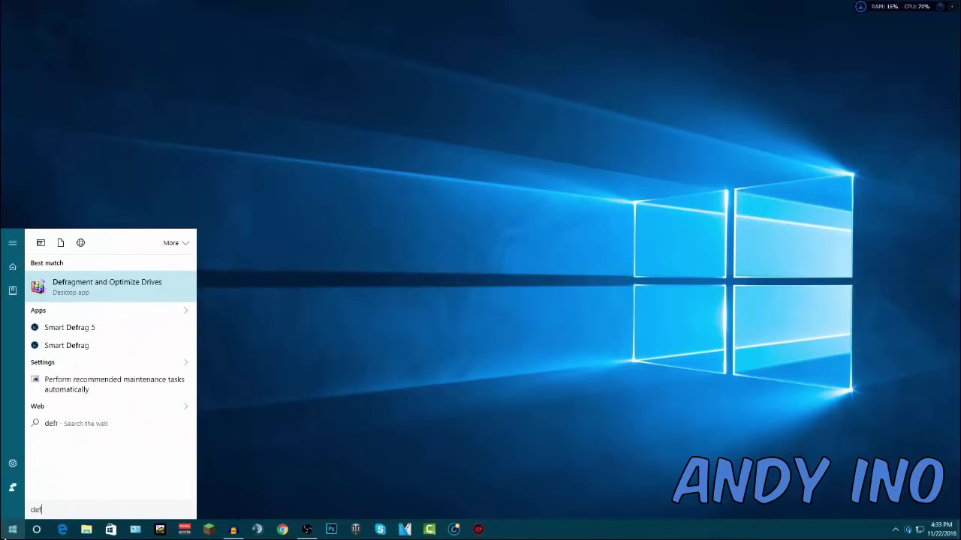
pyautogui.press('BackSpace')
pyautogui.press('BackSpace')
pyautogui.press('BackSpace')
pyautogui.press('Escape')
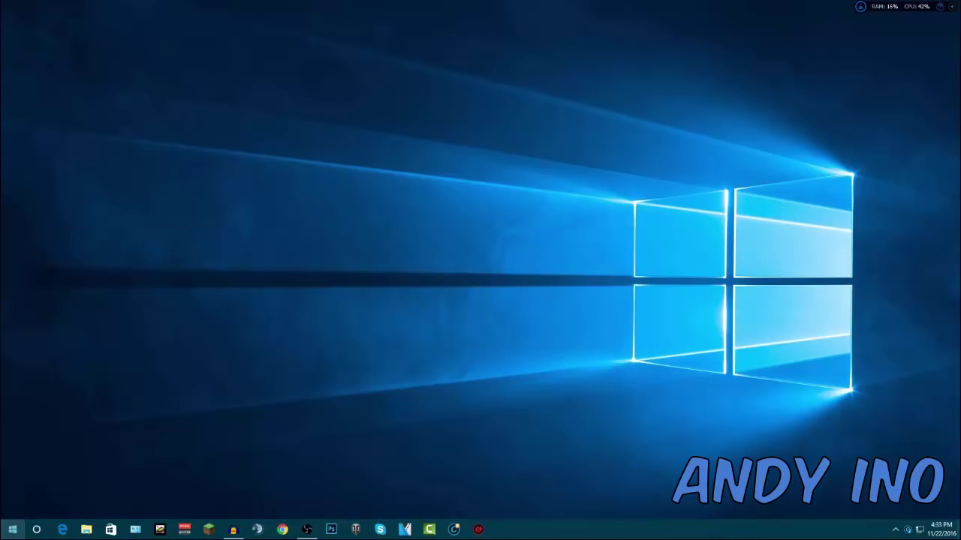
# Step: Search the computer for "defrag" and open Defragment and Optimize Drives
pyautogui.click(12, 530)
pyautogui.write('defrag')
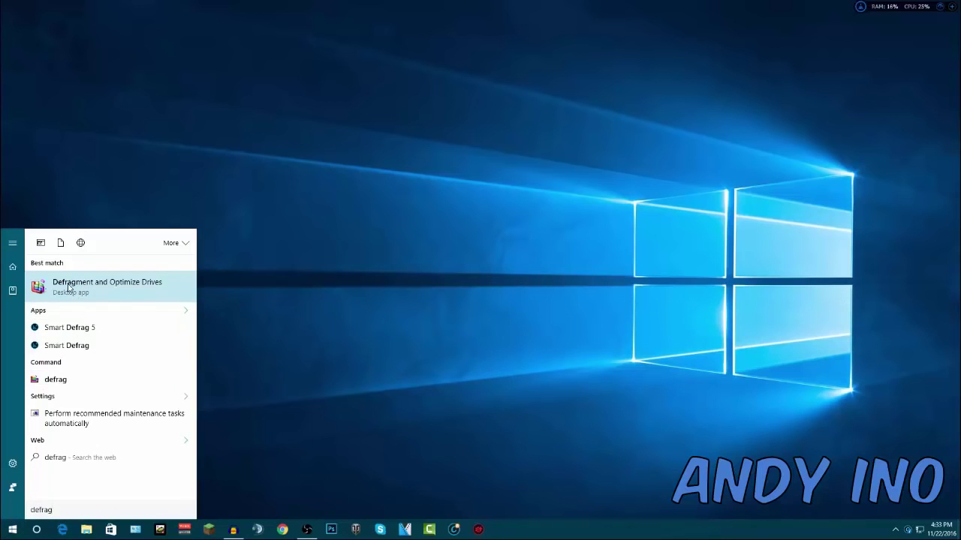
pyautogui.click(60, 284)
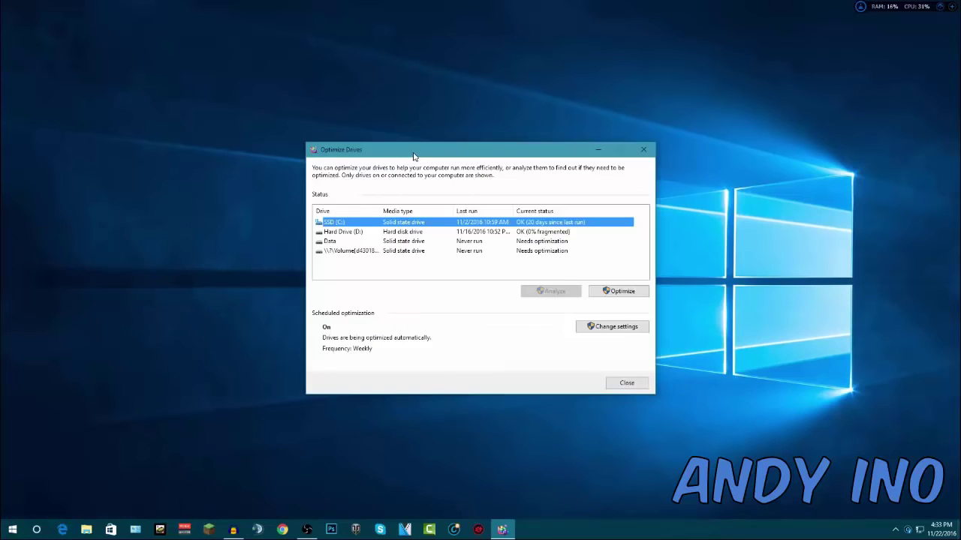
pyautogui.moveTo(413, 156); pyautogui.dragTo(419, 143)
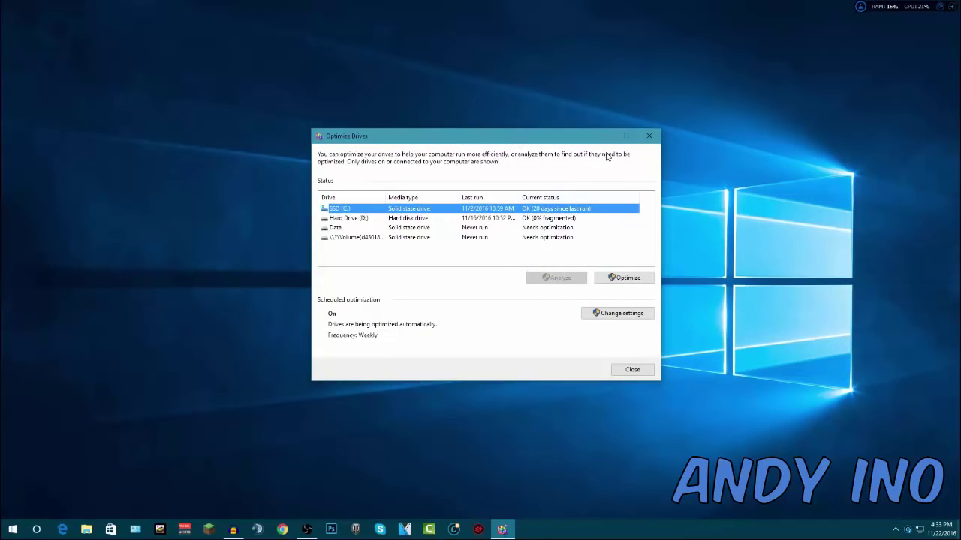
pyautogui.moveTo(558, 141); pyautogui.dragTo(540, 125)
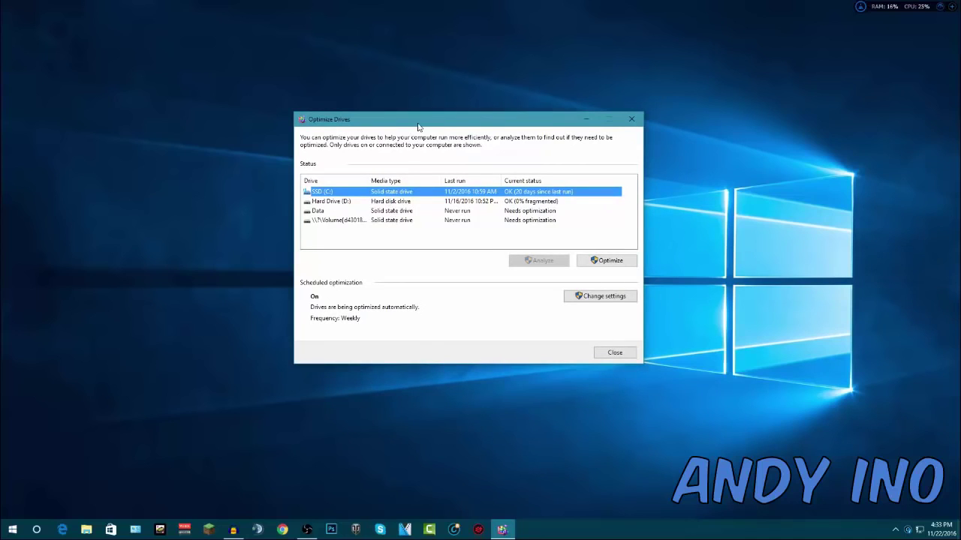
pyautogui.moveTo(418, 125); pyautogui.dragTo(422, 124)
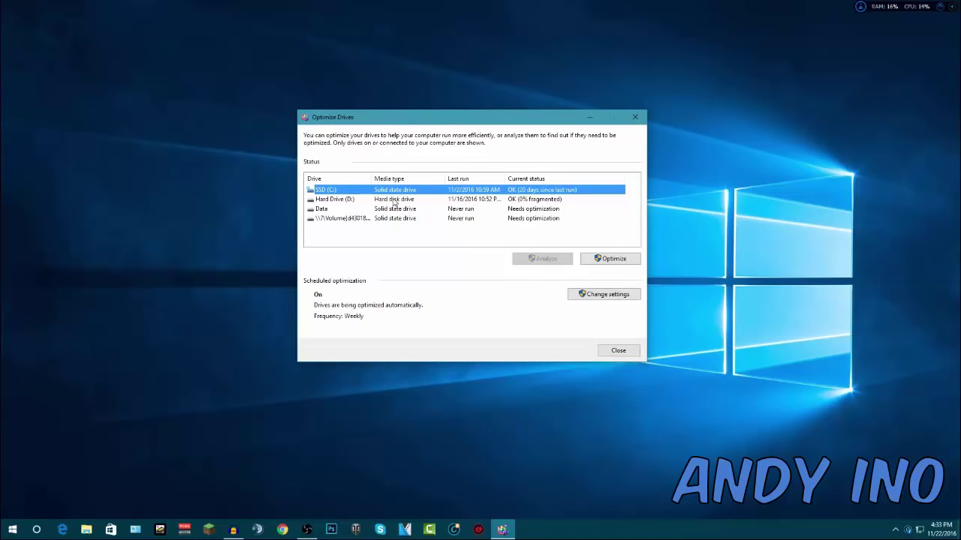
pyautogui.moveTo(422, 124); pyautogui.dragTo(443, 140)
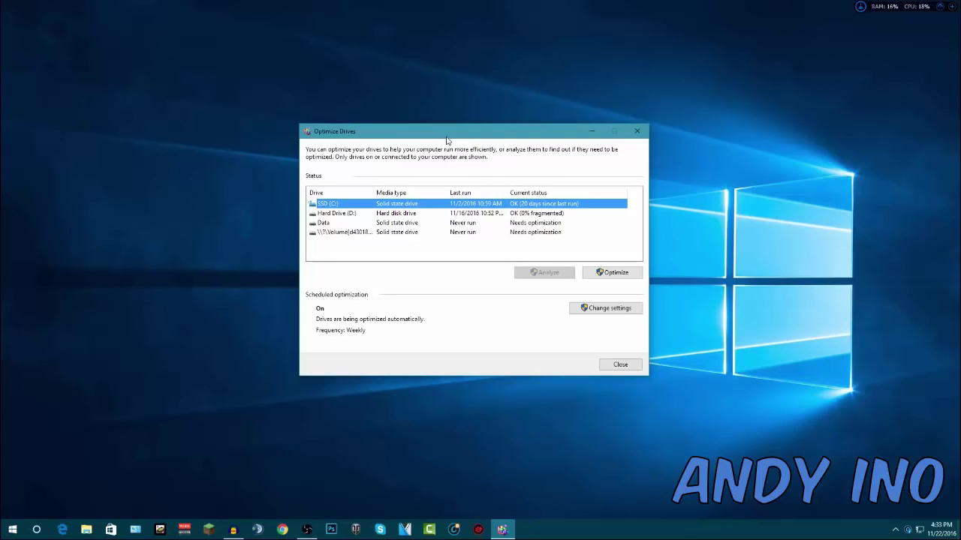
pyautogui.moveTo(446, 140); pyautogui.dragTo(449, 139)
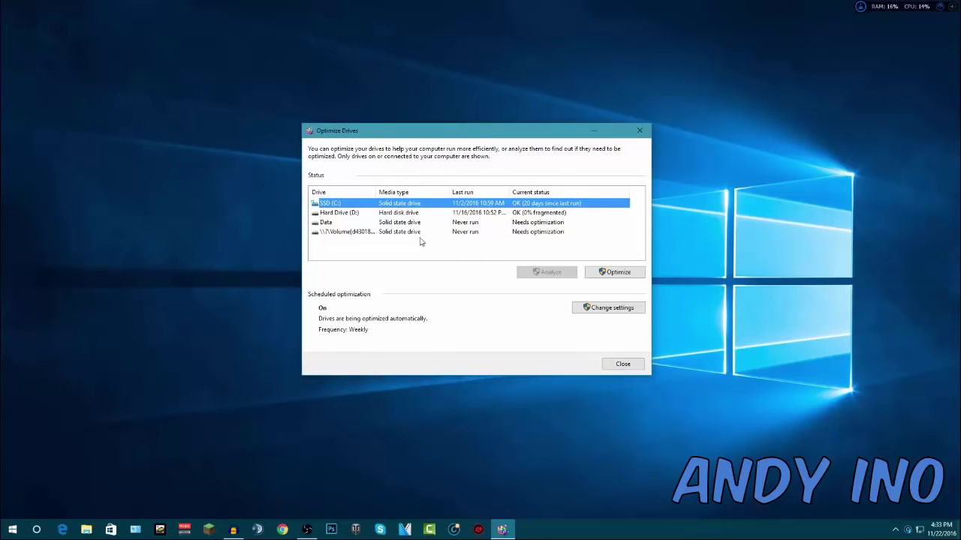
# Step: Optimize Hard Drive (D:) to defragment it
pyautogui.click(338, 213)
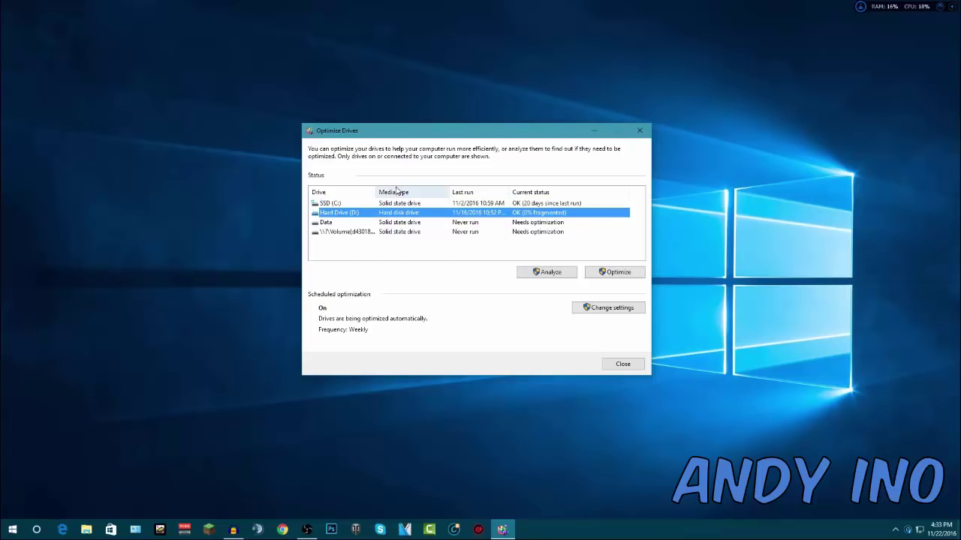
pyautogui.moveTo(409, 132); pyautogui.dragTo(413, 127)
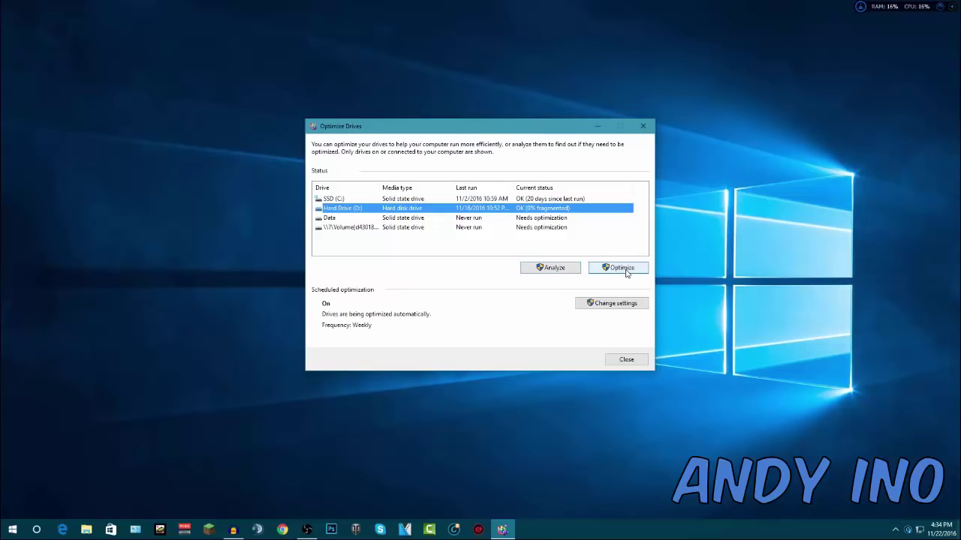
pyautogui.click(623, 268)
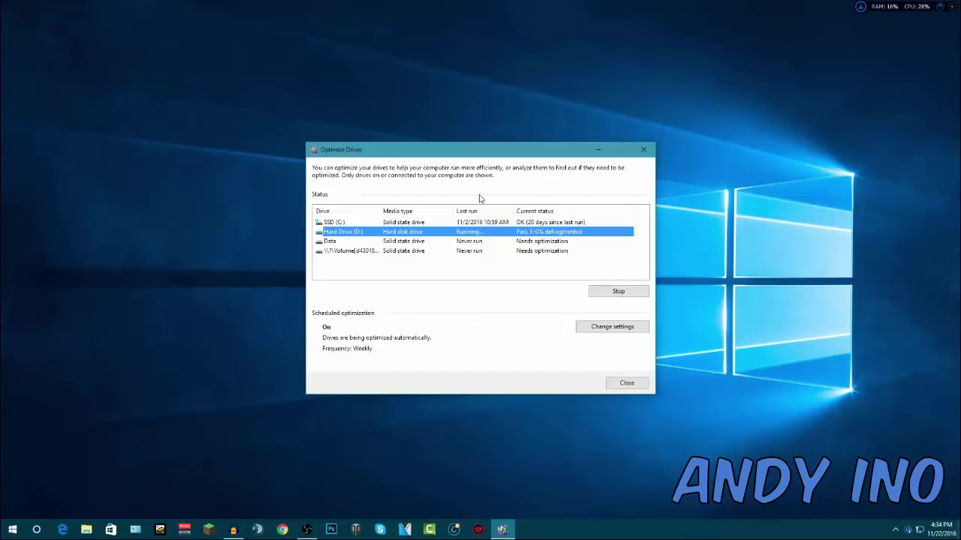
pyautogui.moveTo(507, 154); pyautogui.dragTo(488, 152)
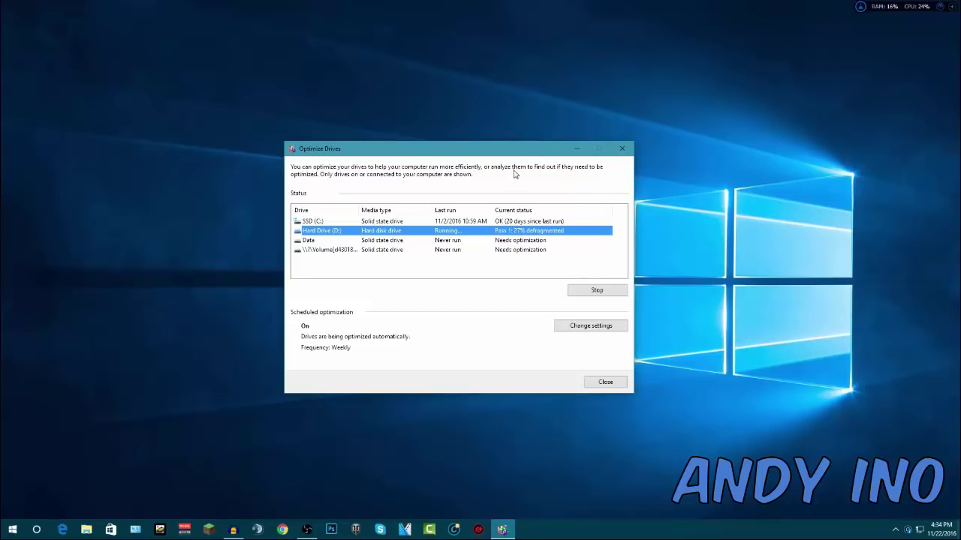
pyautogui.moveTo(525, 155); pyautogui.dragTo(507, 157)
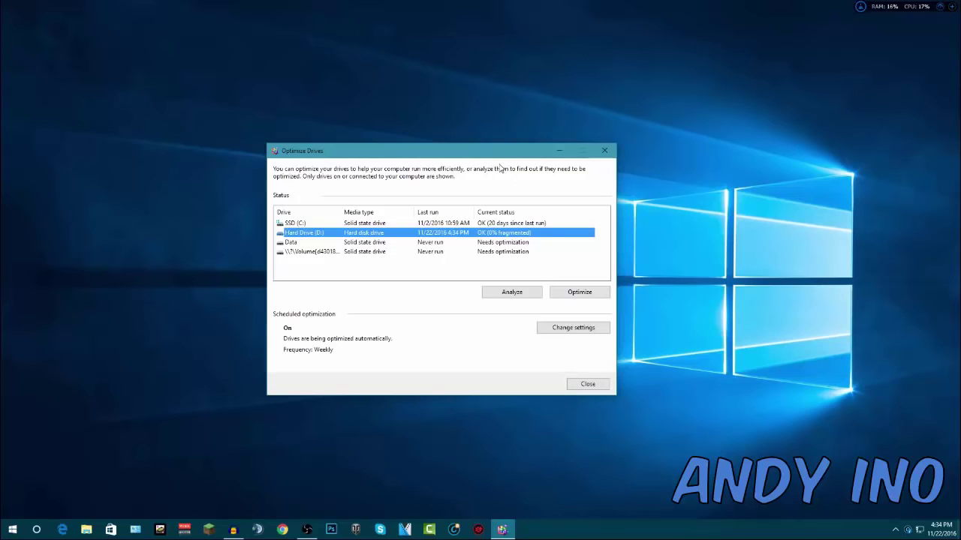
pyautogui.moveTo(501, 158); pyautogui.dragTo(486, 158)
pyautogui.click(493, 243)
pyautogui.click(501, 233)
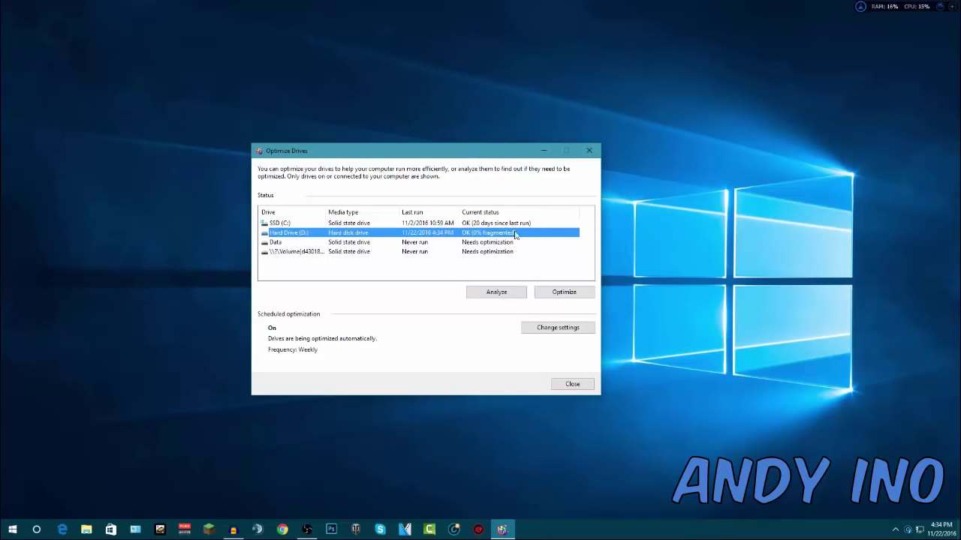
pyautogui.moveTo(426, 158); pyautogui.dragTo(434, 149)
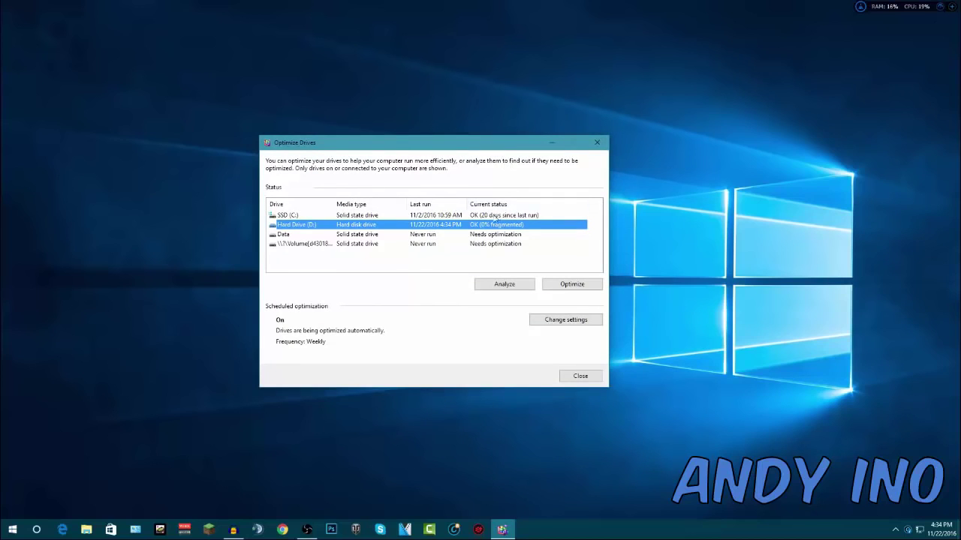
pyautogui.moveTo(489, 143); pyautogui.dragTo(454, 146)
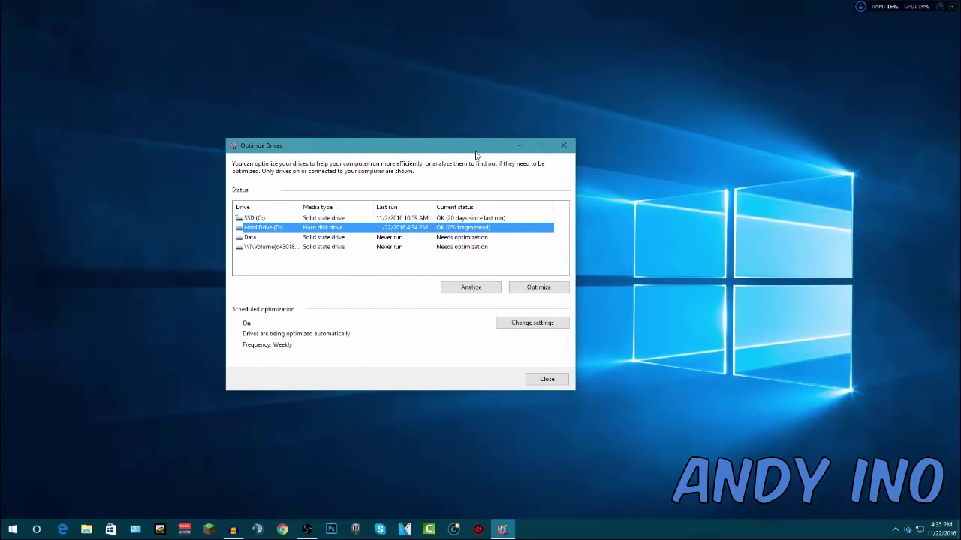
pyautogui.moveTo(456, 150); pyautogui.dragTo(471, 142)
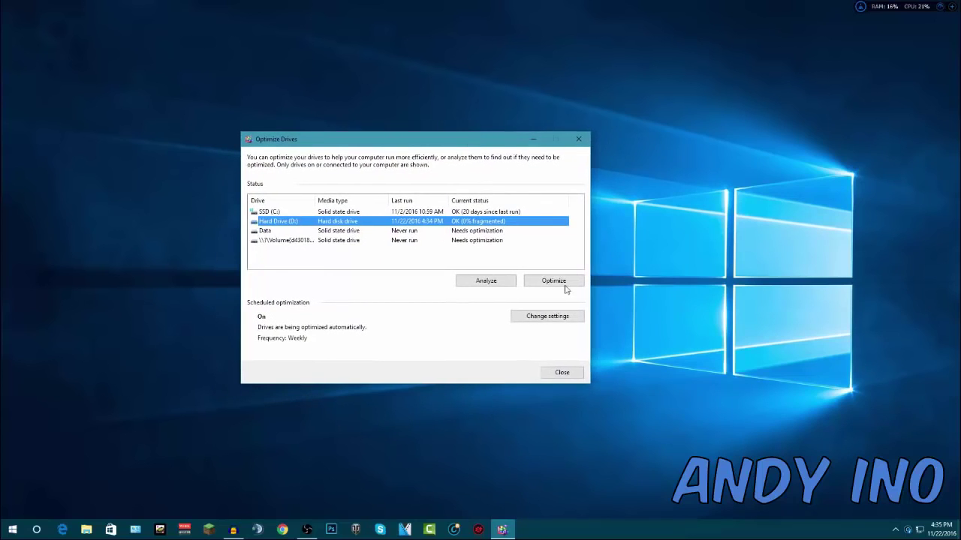
# Step: Review the optimization schedule and its frequency choices, leave them as set, and close Optimize Drives
pyautogui.click(530, 318)
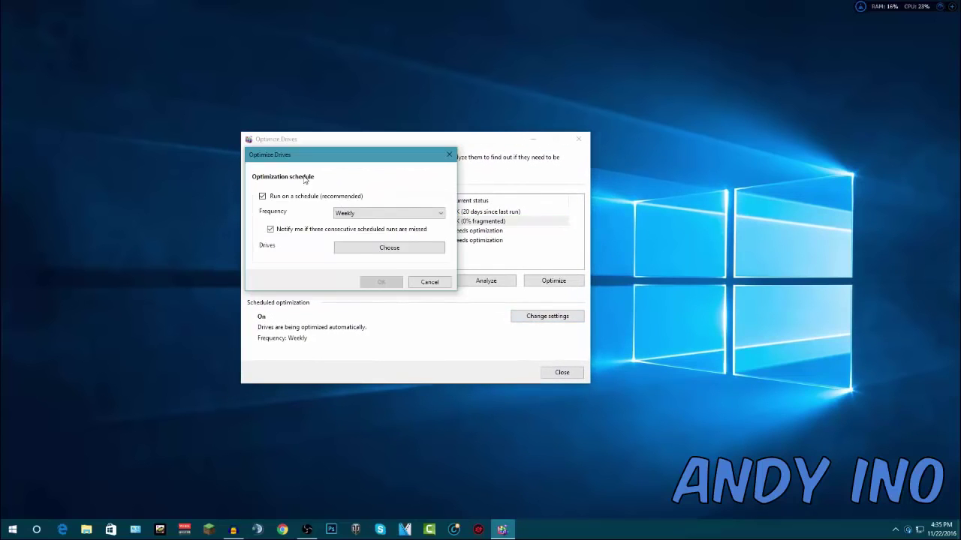
pyautogui.click(347, 214)
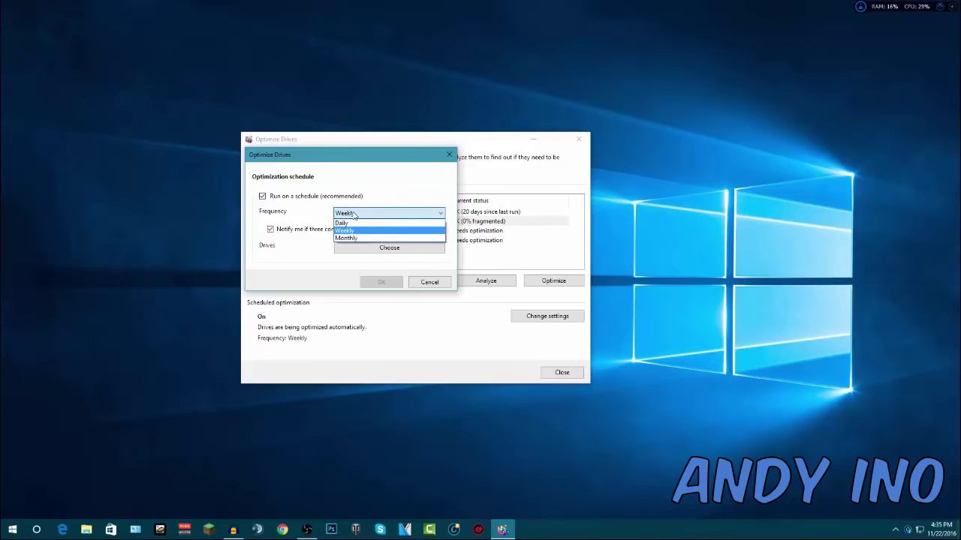
pyautogui.click(353, 216)
pyautogui.click(353, 217)
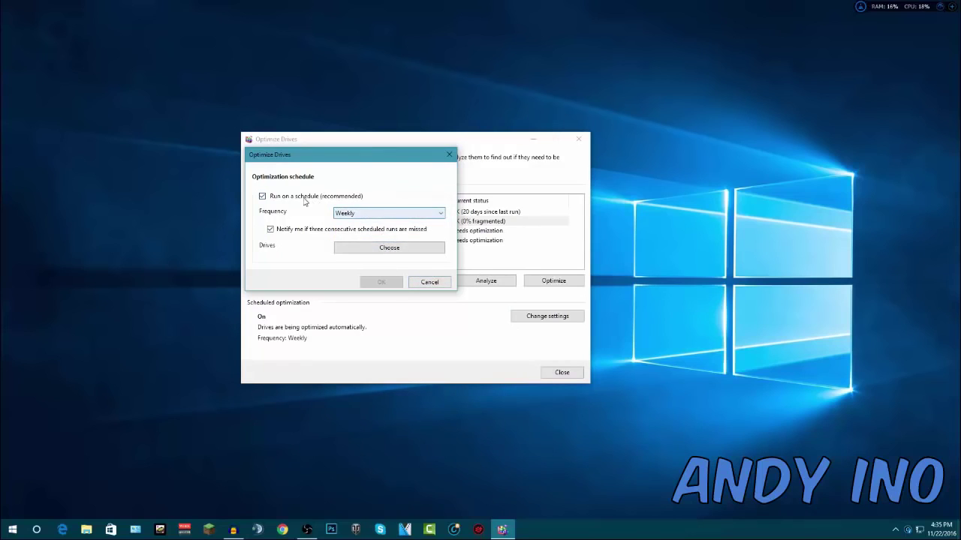
pyautogui.click(443, 284)
pyautogui.click(559, 372)
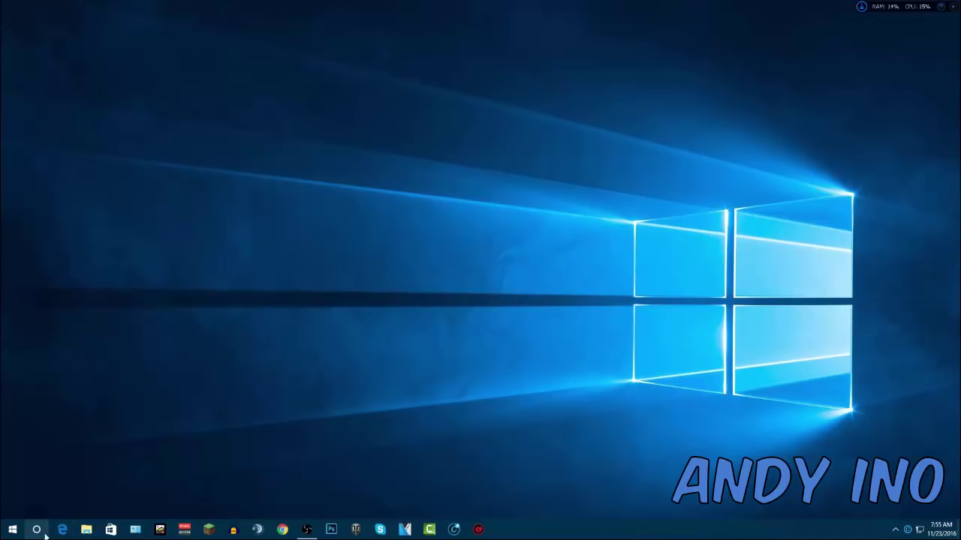
# Step: Search the computer for "control" and open Control Panel with all items shown as large icons
pyautogui.click(17, 532)
pyautogui.write('control')
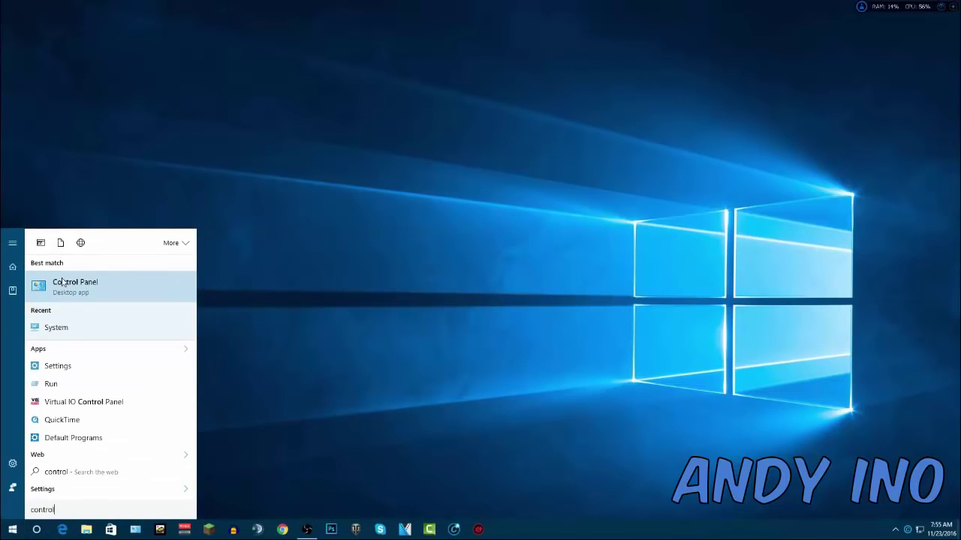
pyautogui.click(61, 282)
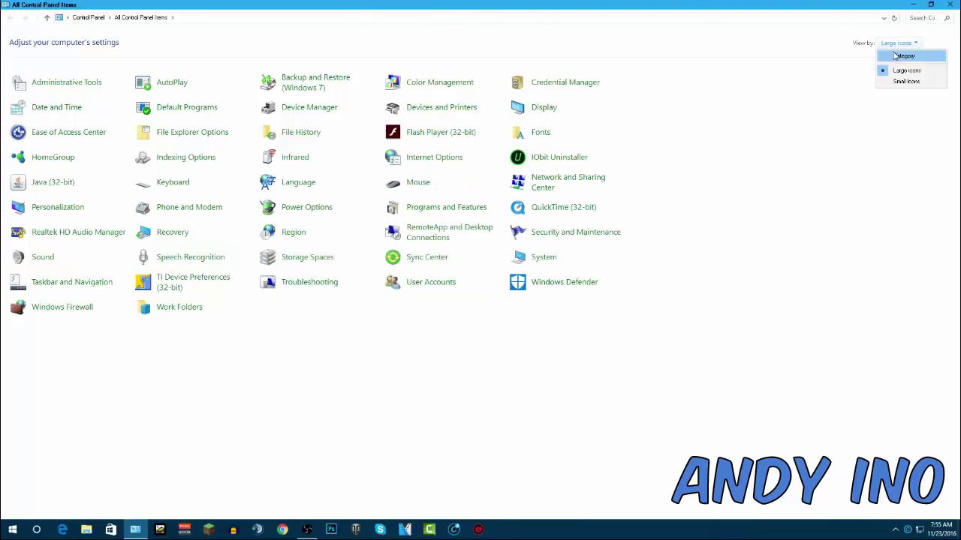
pyautogui.click(897, 57)
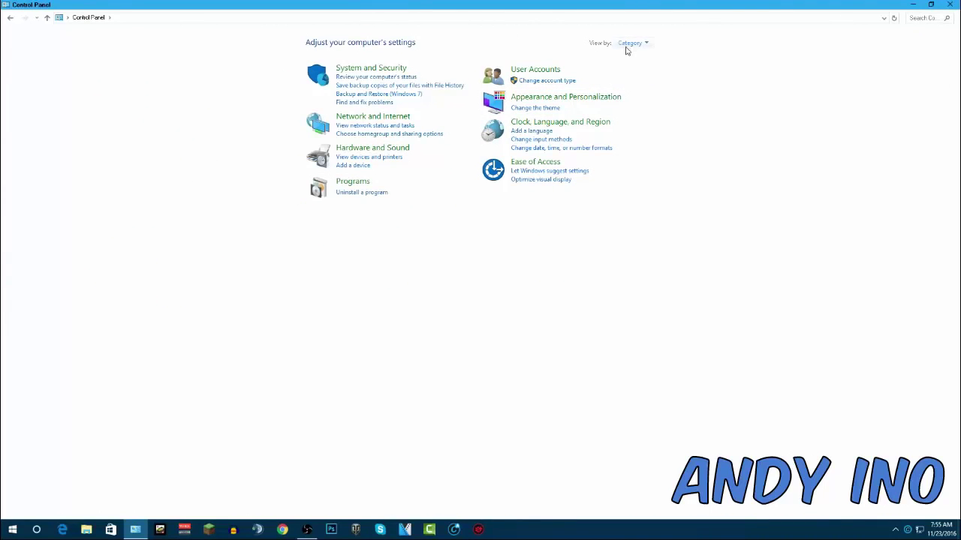
pyautogui.click(629, 43)
pyautogui.click(642, 69)
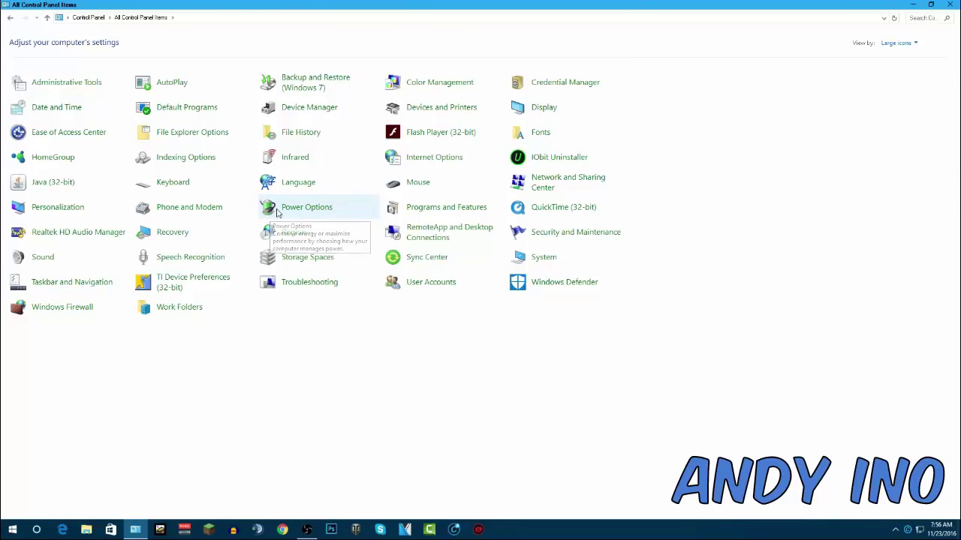
# Step: Open Power Options, examine the preferred and additional power plans, and close the window
pyautogui.click(314, 214)
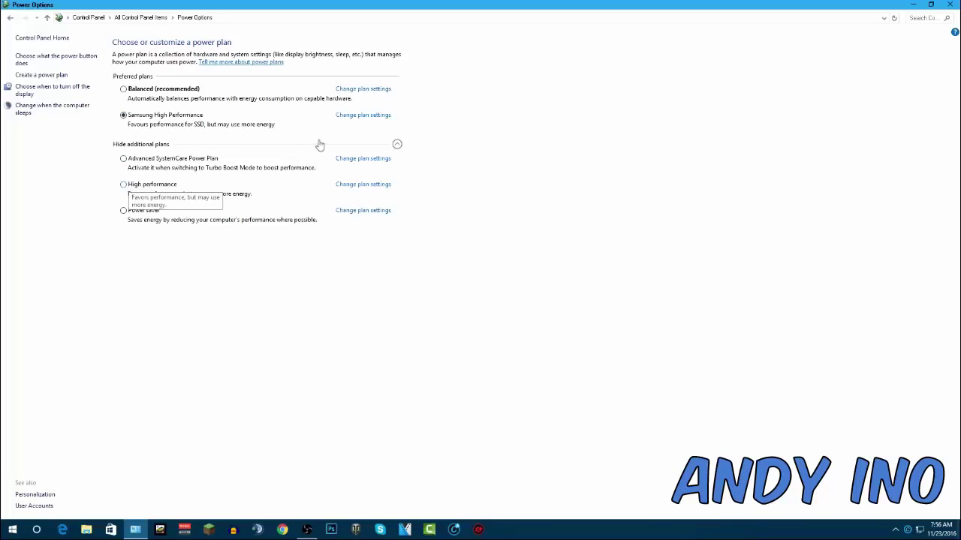
pyautogui.click(397, 144)
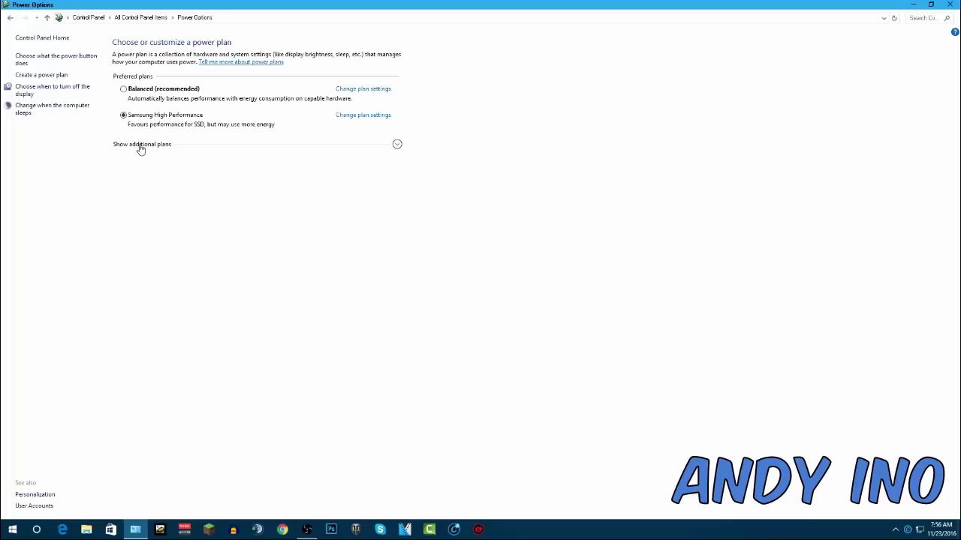
pyautogui.click(398, 145)
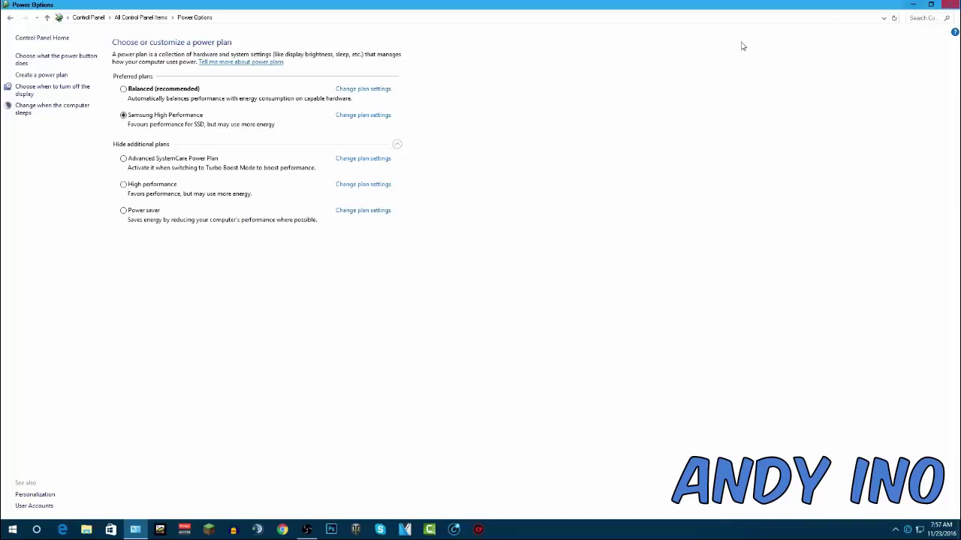
pyautogui.click(950, 5)
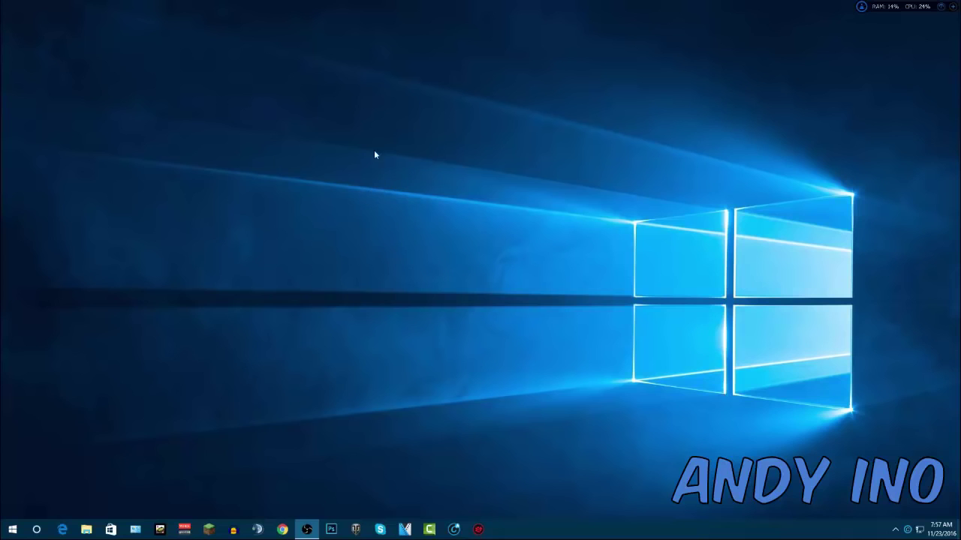
# Step: Open AMD Radeon Settings from the desktop and examine the Global OverDrive clock, power limit and fan settings for gaming
pyautogui.rightClick(336, 172)
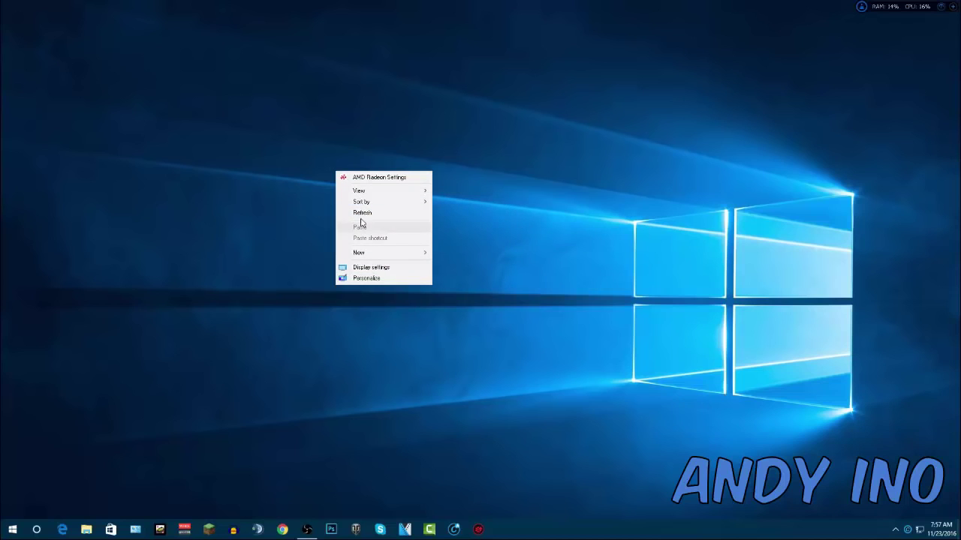
pyautogui.click(373, 180)
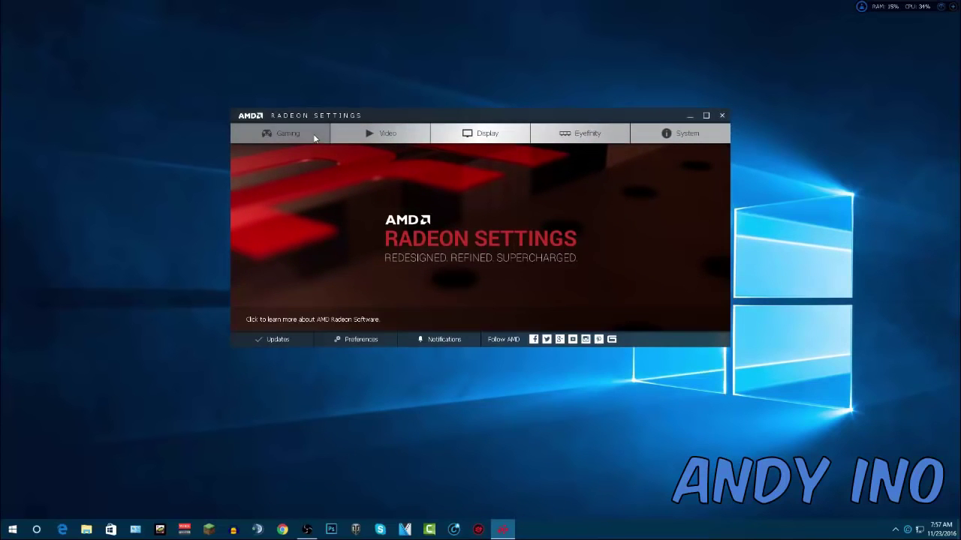
pyautogui.click(318, 134)
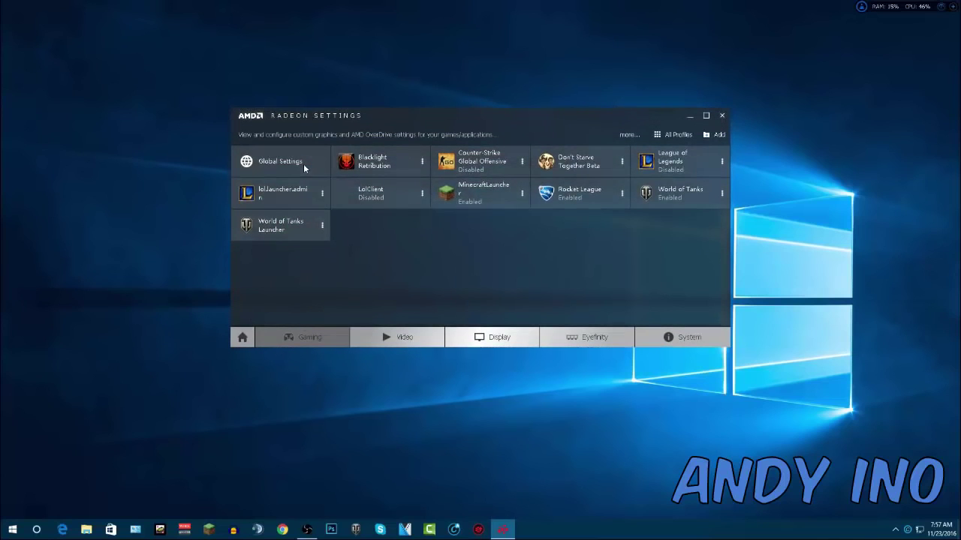
pyautogui.click(303, 164)
pyautogui.click(583, 156)
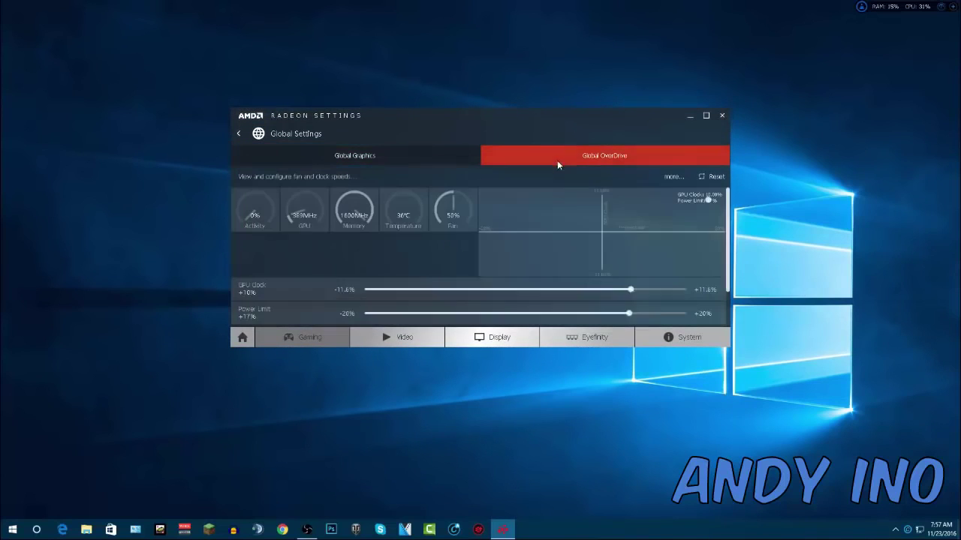
pyautogui.scroll(-2, 587, 266)
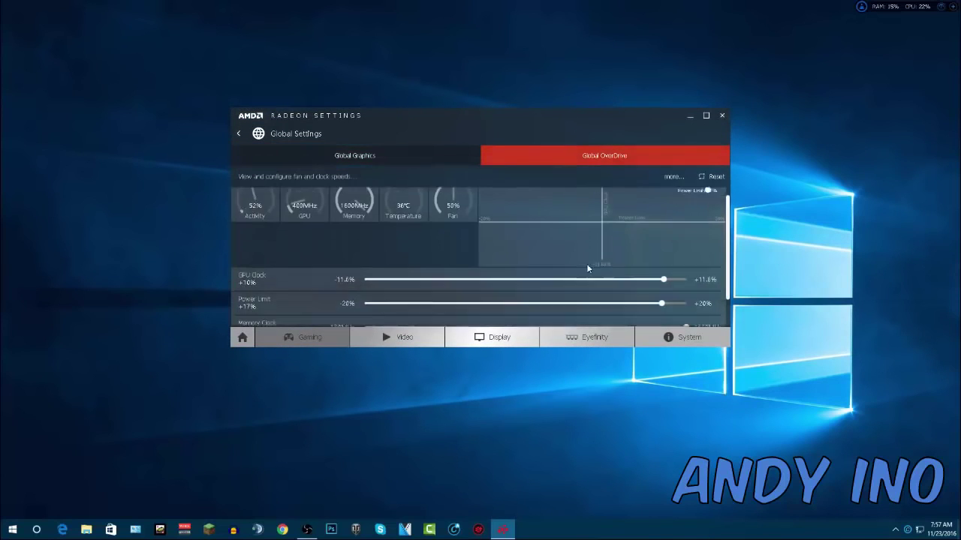
pyautogui.scroll(2, 376, 204)
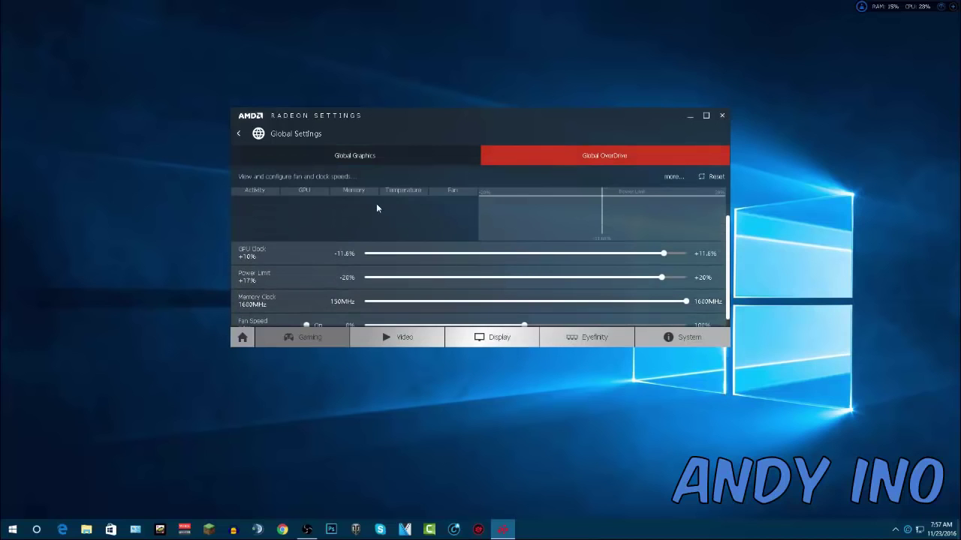
# Step: Review the Global Graphics settings for gaming and close AMD Radeon Settings
pyautogui.click(371, 161)
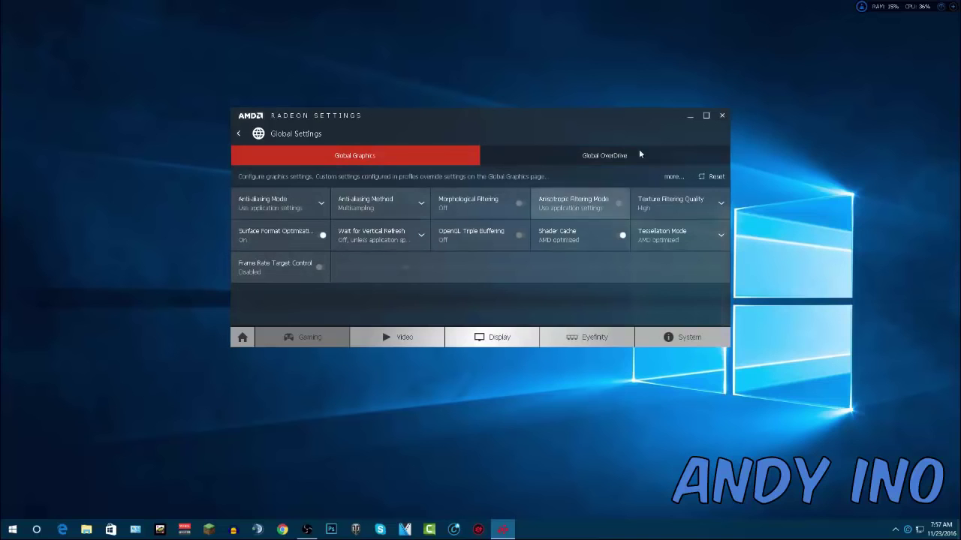
pyautogui.moveTo(582, 116)
pyautogui.mouseDown()
pyautogui.moveTo(600, 101)
pyautogui.moveTo(589, 104)
pyautogui.mouseUp()
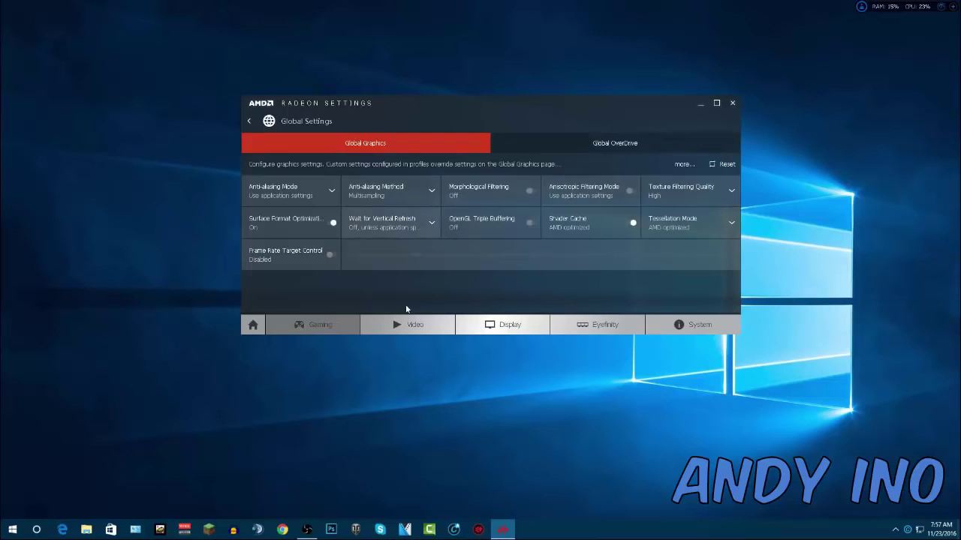
pyautogui.click(732, 104)
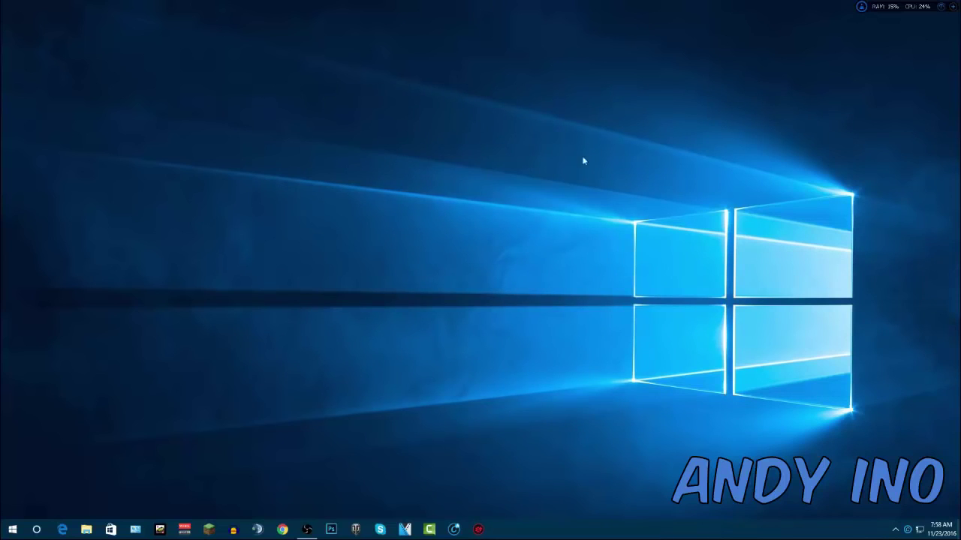
# Step: Open Task Manager, examine the status and startup impact of the startup programs, and close it
pyautogui.rightClick(940, 529)
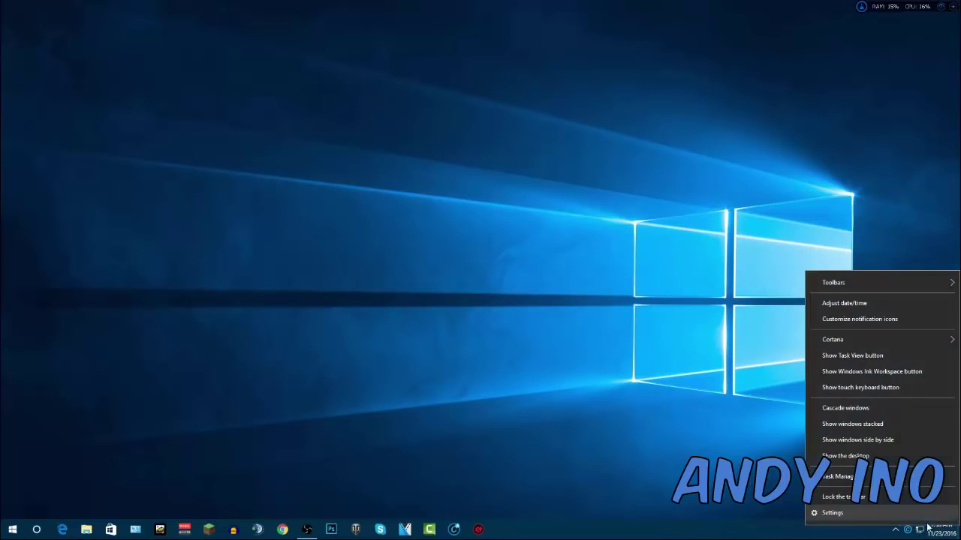
pyautogui.click(886, 477)
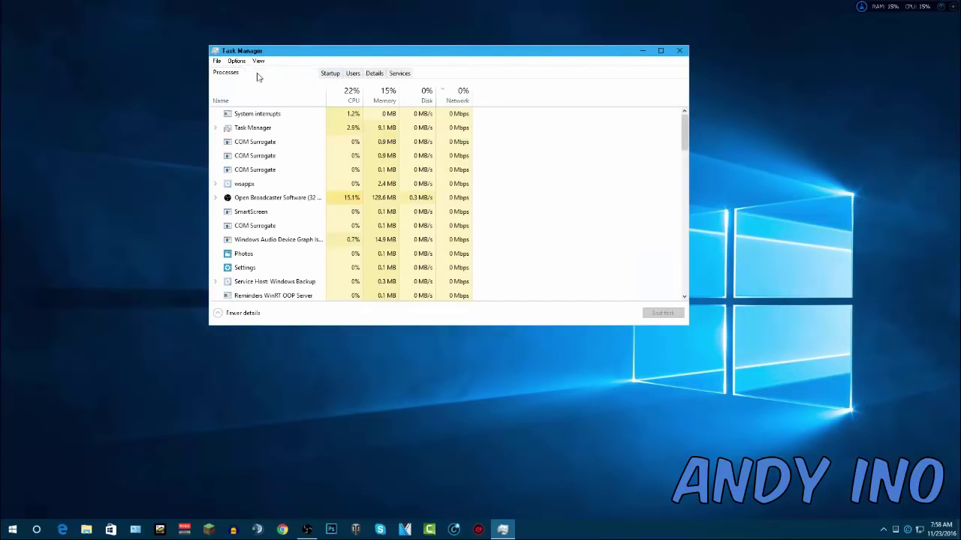
pyautogui.click(332, 75)
pyautogui.moveTo(357, 52); pyautogui.dragTo(359, 48)
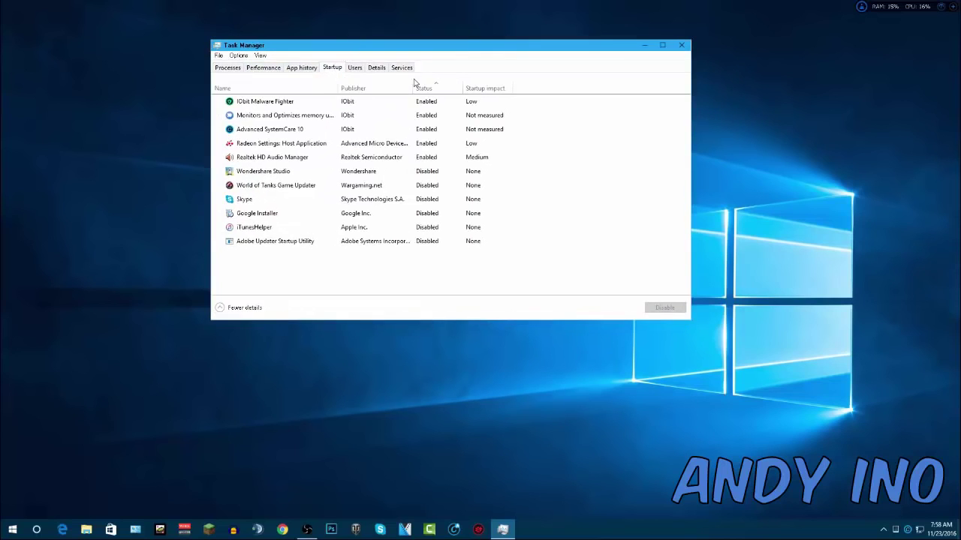
pyautogui.moveTo(437, 49); pyautogui.dragTo(431, 48)
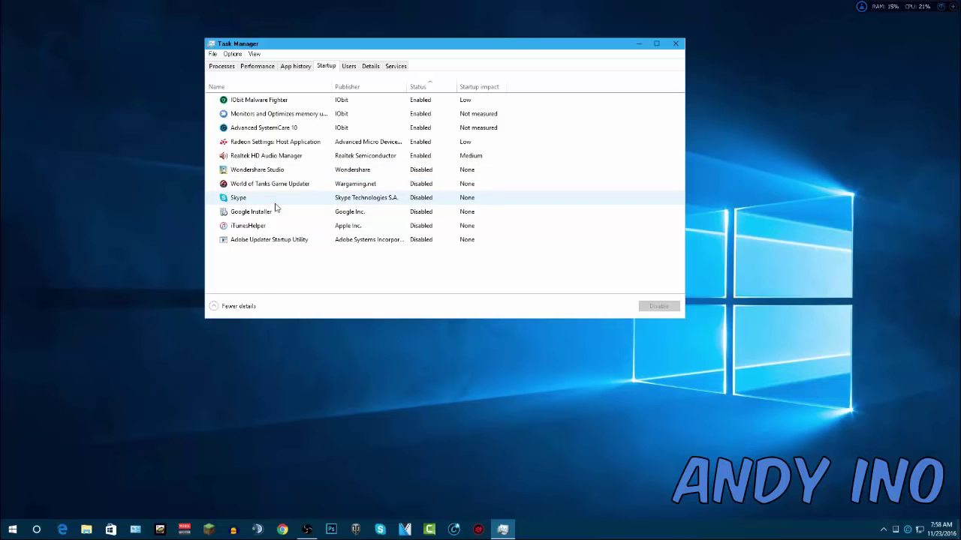
pyautogui.moveTo(440, 45); pyautogui.dragTo(423, 47)
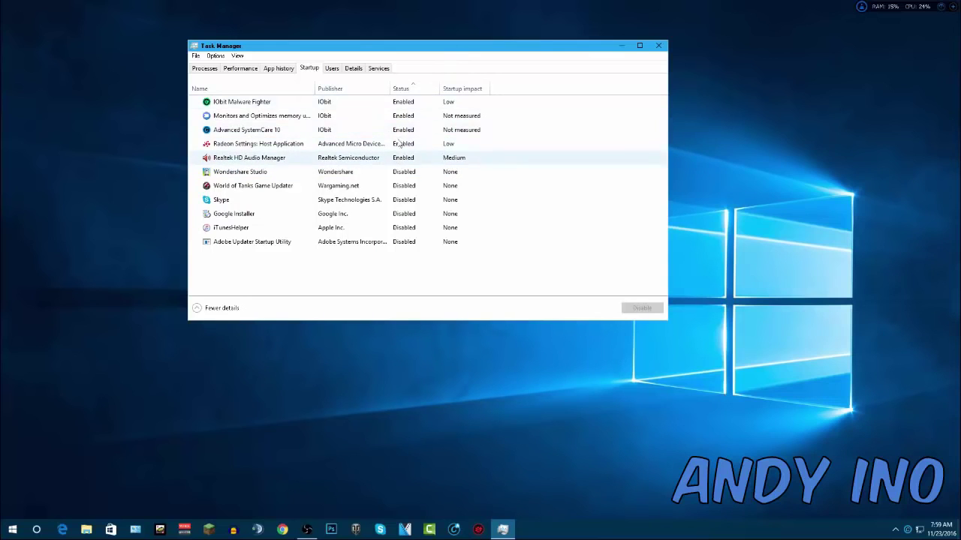
pyautogui.moveTo(415, 53); pyautogui.dragTo(404, 58)
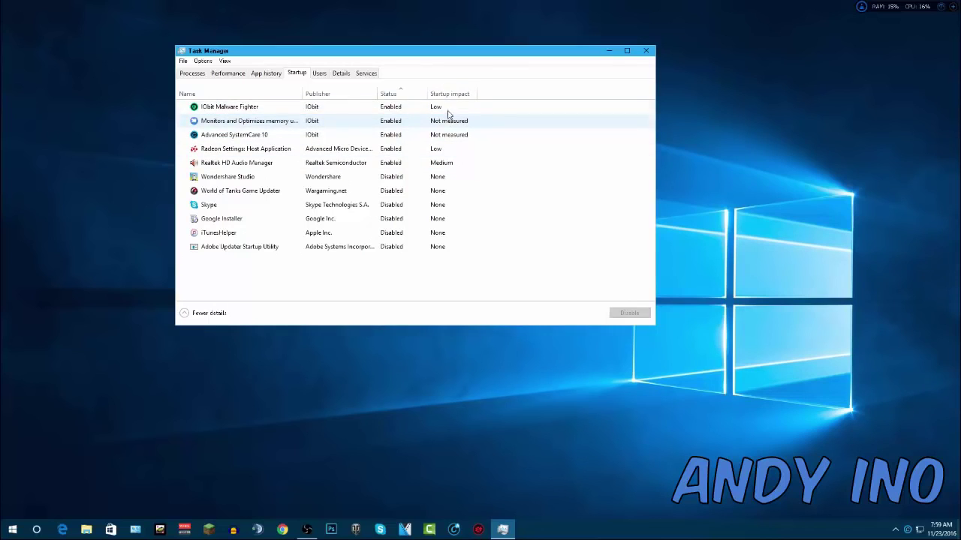
pyautogui.moveTo(495, 56); pyautogui.dragTo(505, 56)
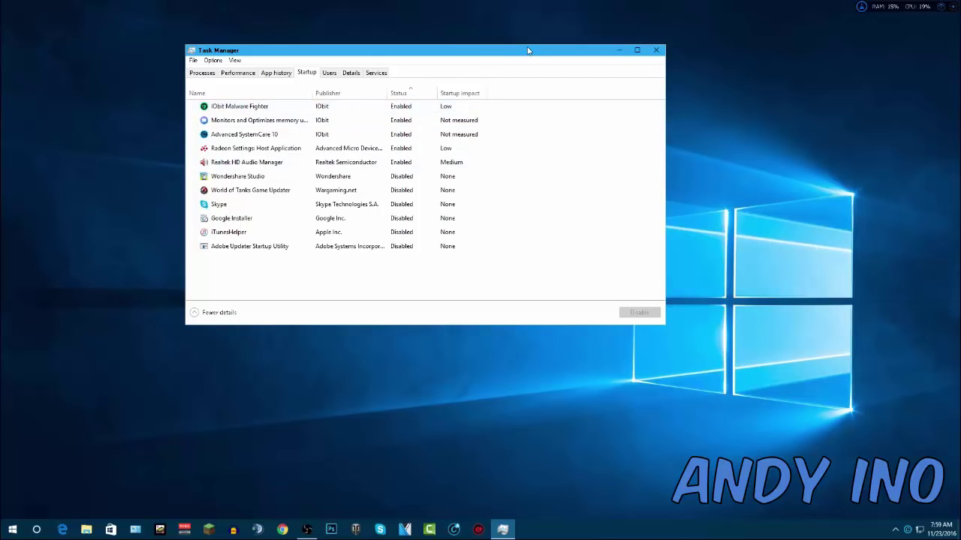
pyautogui.click(656, 50)
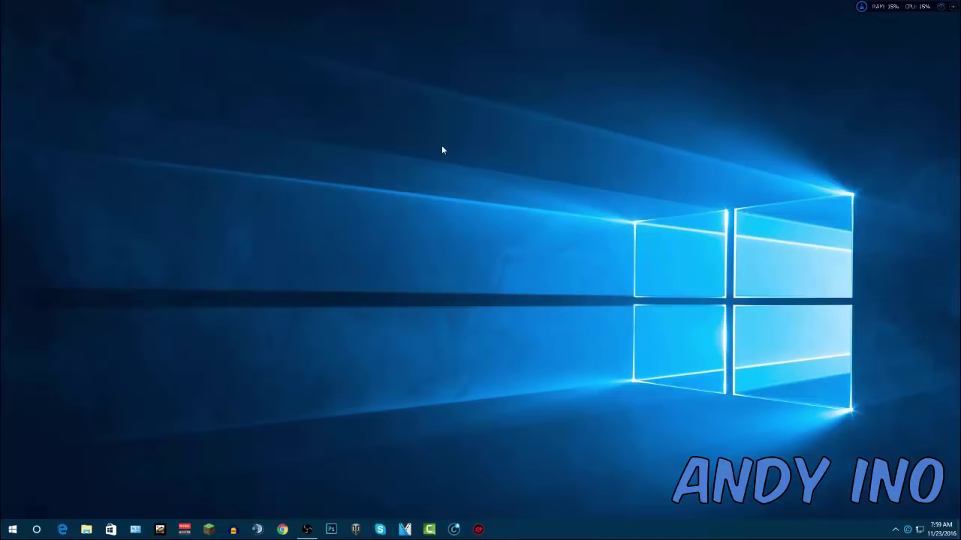
# Step: Reopen Control Panel and open the System information page
pyautogui.click(136, 534)
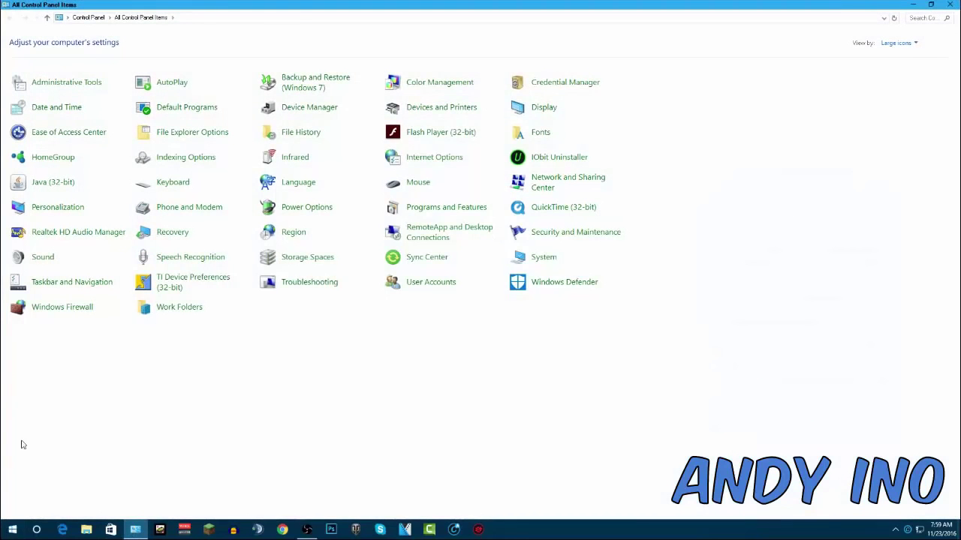
pyautogui.click(12, 529)
pyautogui.click(658, 163)
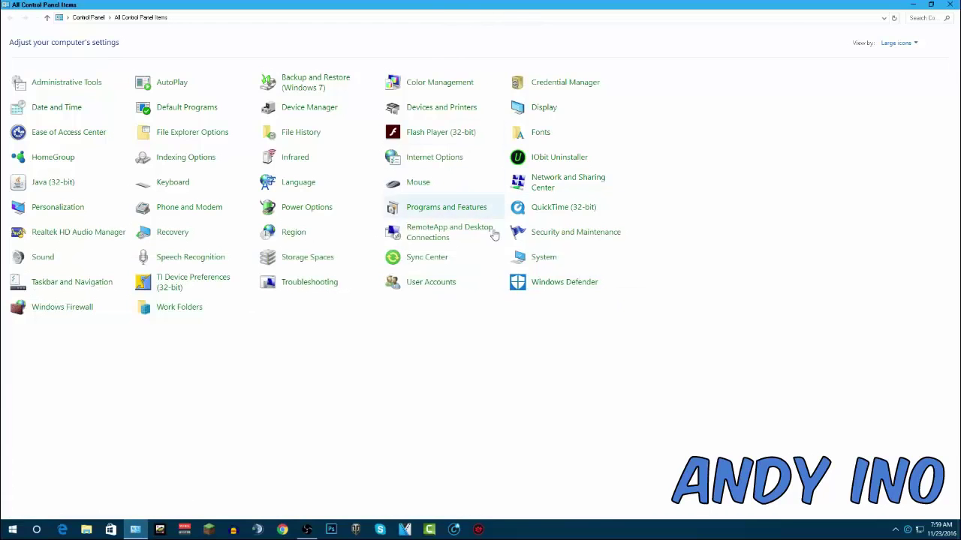
pyautogui.click(553, 262)
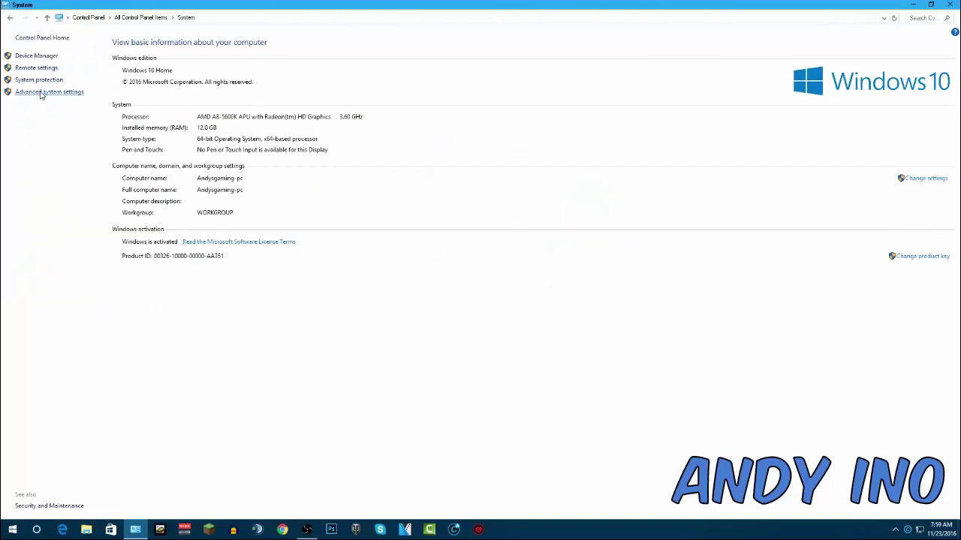
# Step: Open the advanced system settings and bring up the Performance Options with the visual effects list
pyautogui.click(42, 93)
pyautogui.moveTo(123, 53); pyautogui.dragTo(413, 106)
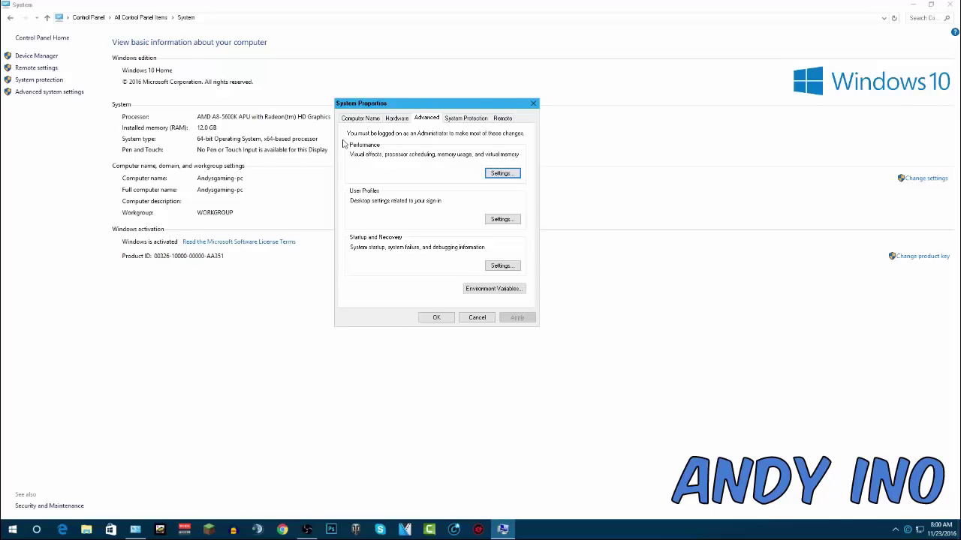
pyautogui.click(486, 172)
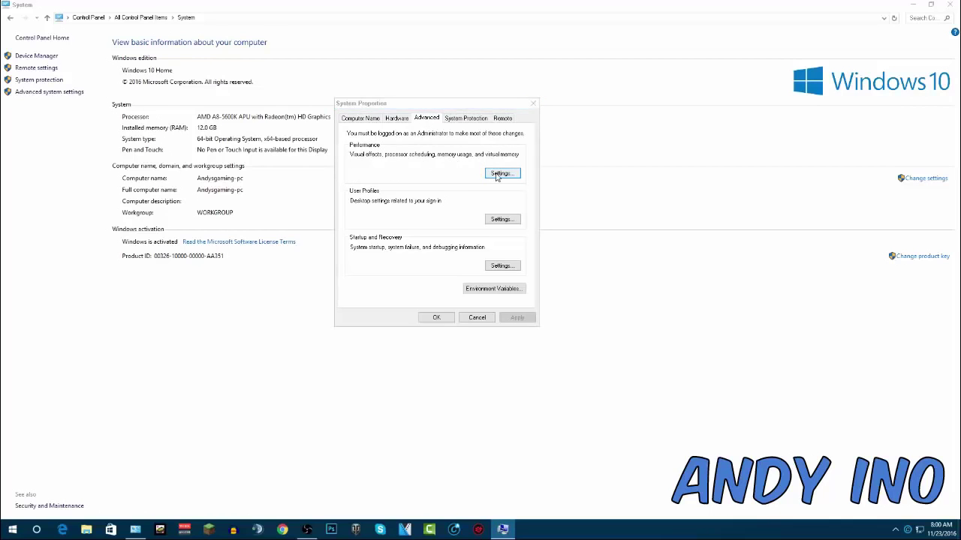
pyautogui.moveTo(459, 143); pyautogui.dragTo(444, 111)
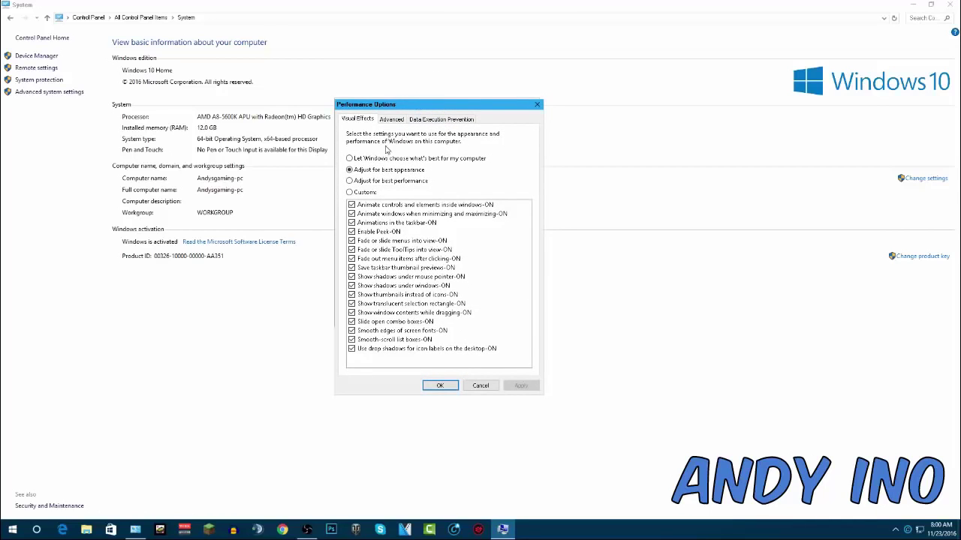
# Step: Open and dismiss the Start menu, minimize and restore the System window to observe the animations, and return to Performance Options
pyautogui.press('super')
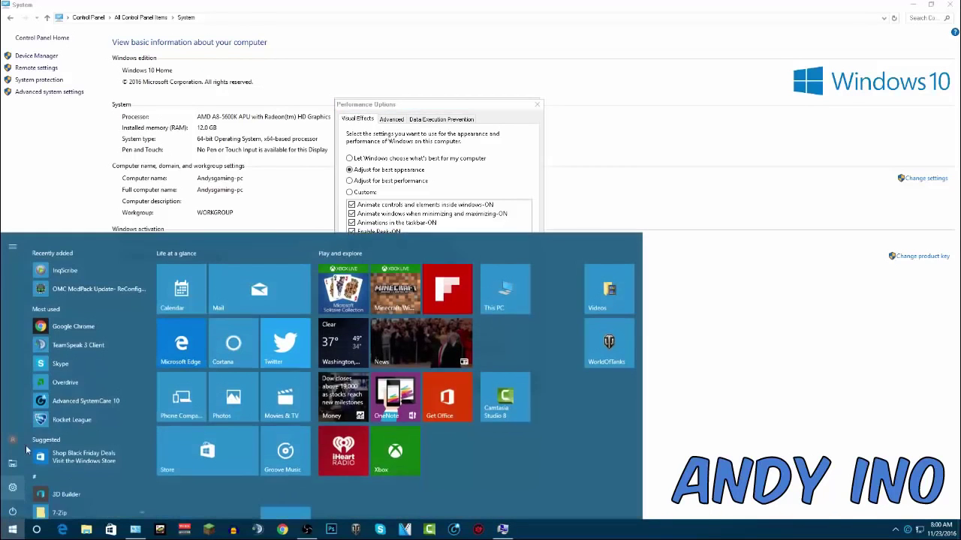
pyautogui.click(809, 371)
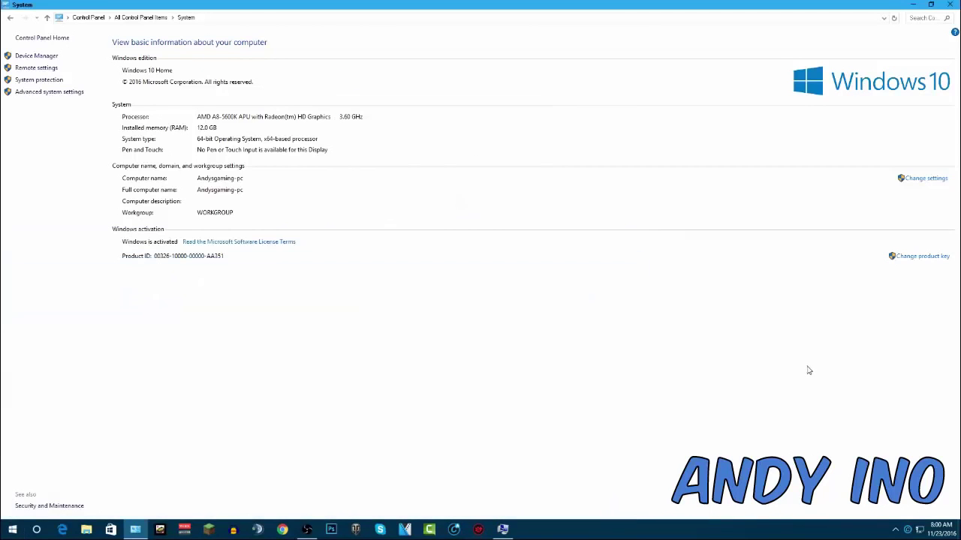
pyautogui.click(912, 4)
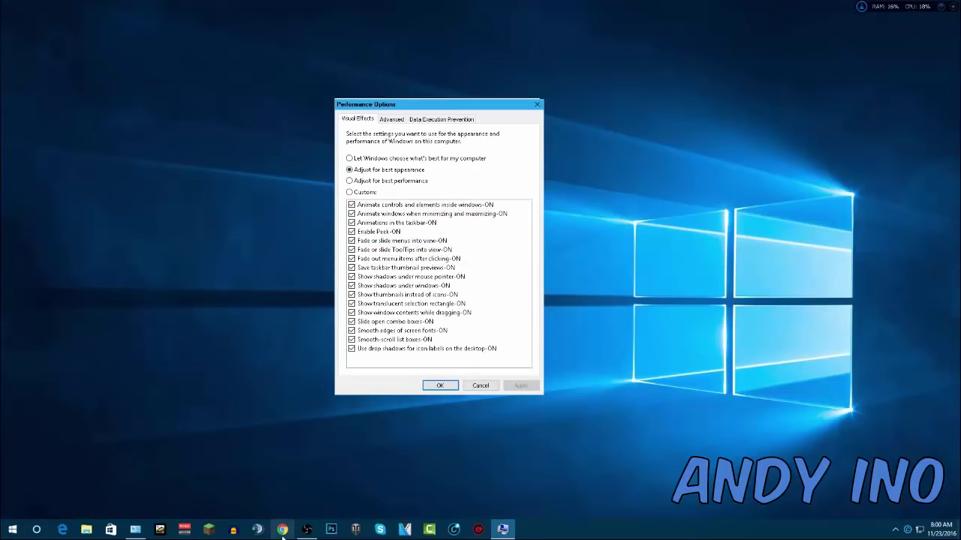
pyautogui.click(135, 529)
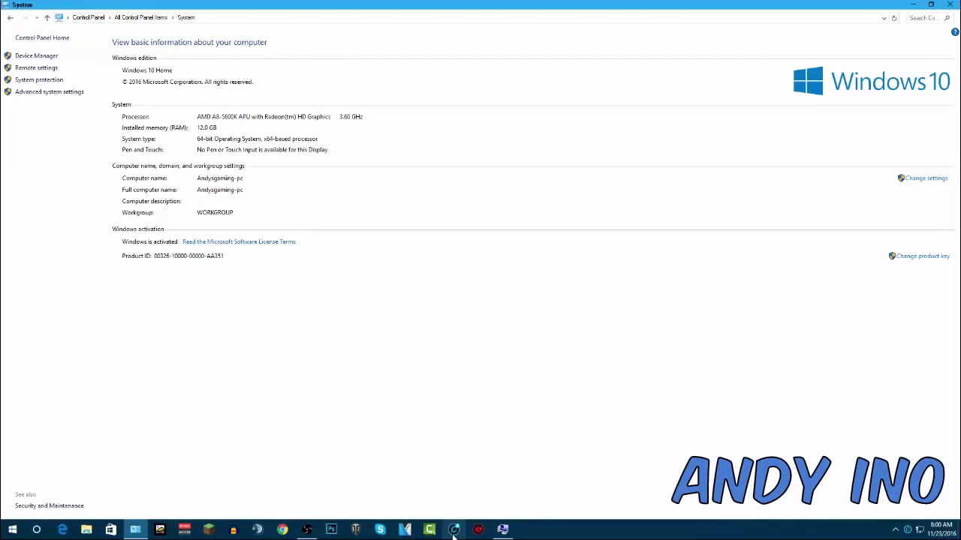
pyautogui.click(502, 530)
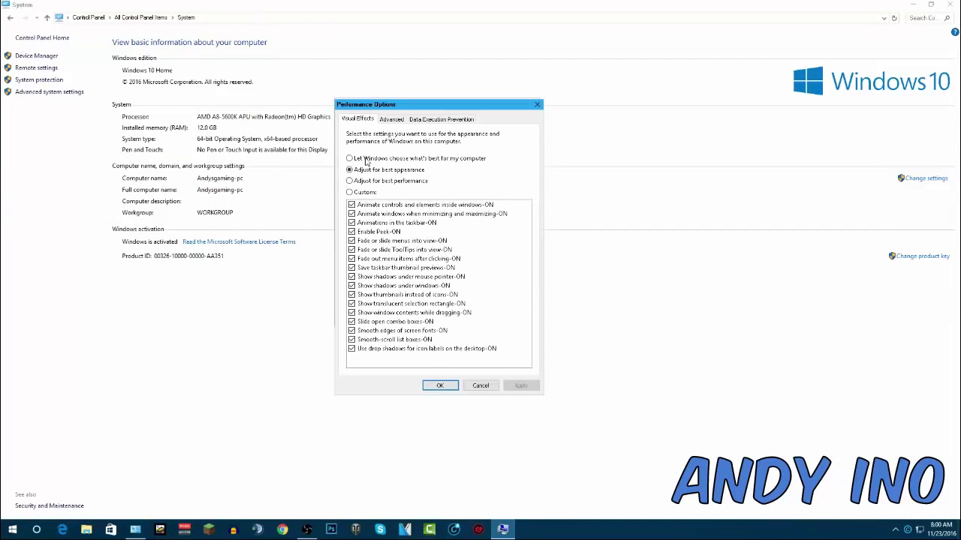
# Step: Try the best performance visual effects preset, reselect best appearance, and close Performance Options and System Properties
pyautogui.click(349, 181)
pyautogui.click(349, 170)
pyautogui.click(350, 181)
pyautogui.click(349, 169)
pyautogui.click(538, 105)
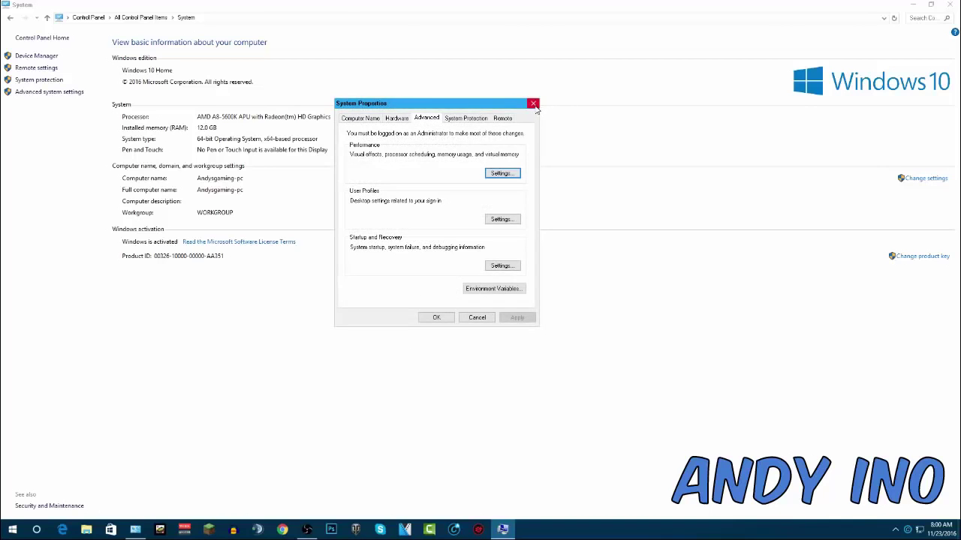
pyautogui.click(535, 102)
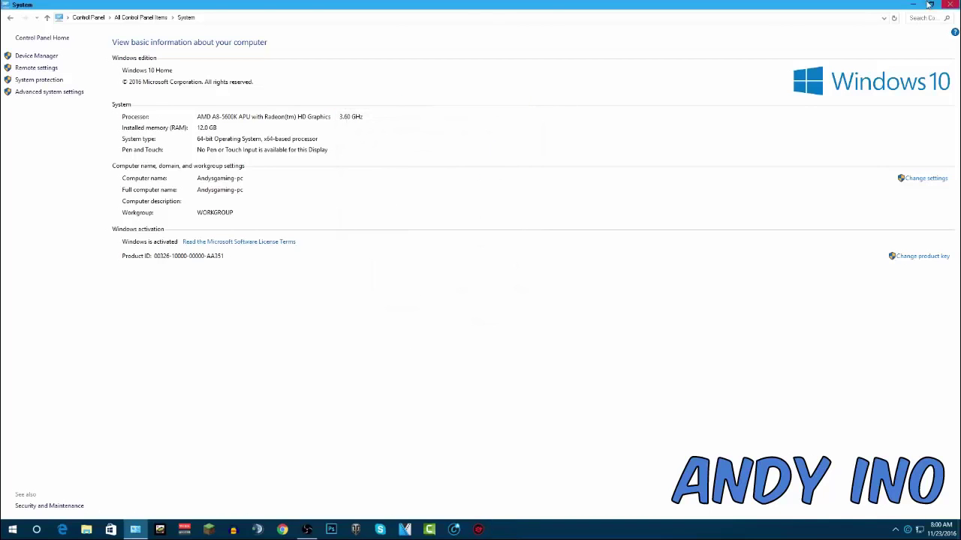
# Step: Reopen Performance Options from the advanced system settings and move the dialog clear of System Properties
pyautogui.click(42, 91)
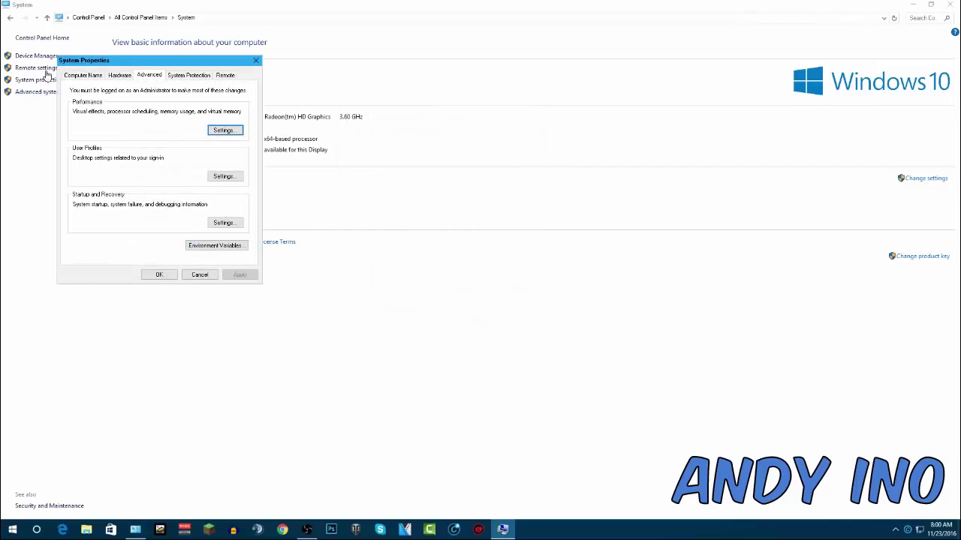
pyautogui.click(219, 132)
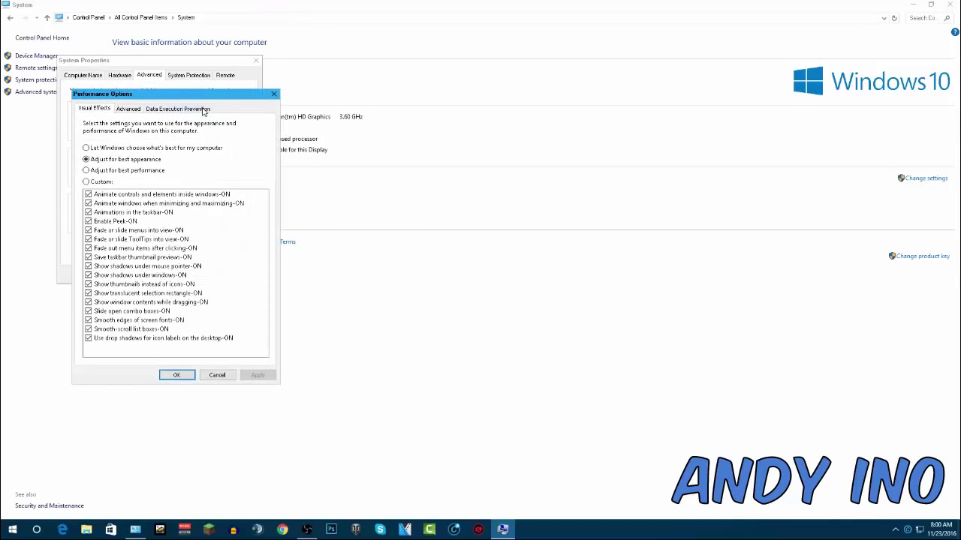
pyautogui.moveTo(202, 97); pyautogui.dragTo(465, 99)
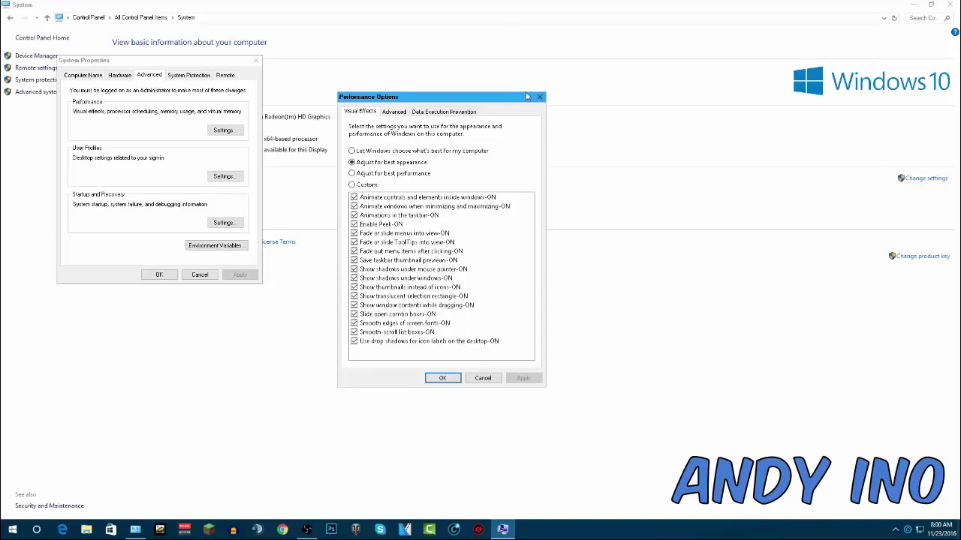
pyautogui.moveTo(527, 96); pyautogui.dragTo(485, 104)
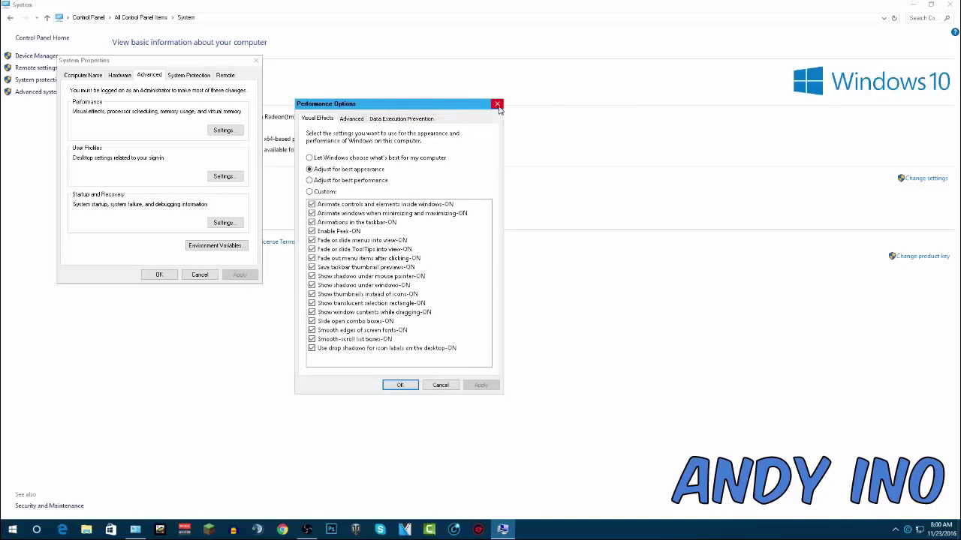
# Step: Preview the visual effects adjusted for best performance, switch back to best appearance, and close the remaining system dialogs
pyautogui.click(331, 181)
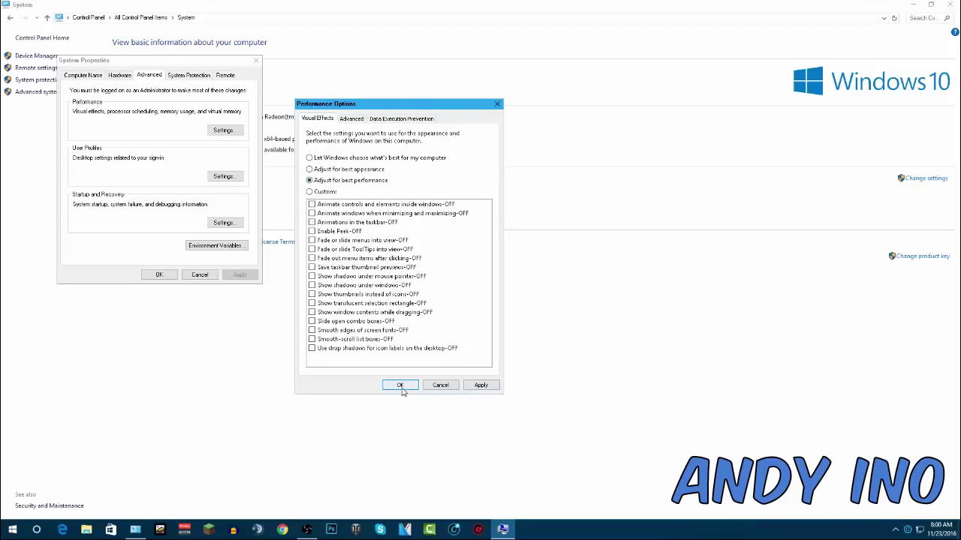
pyautogui.click(359, 171)
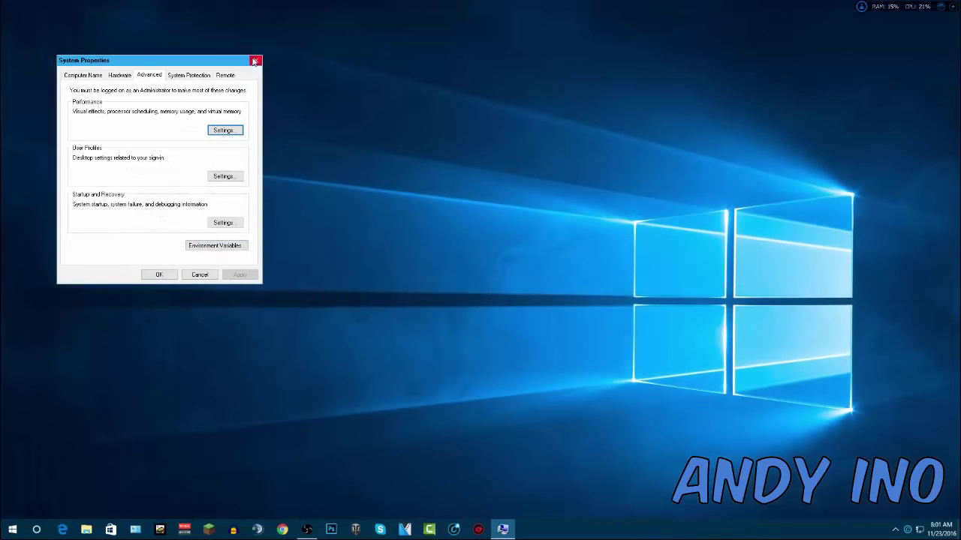
pyautogui.click(254, 62)
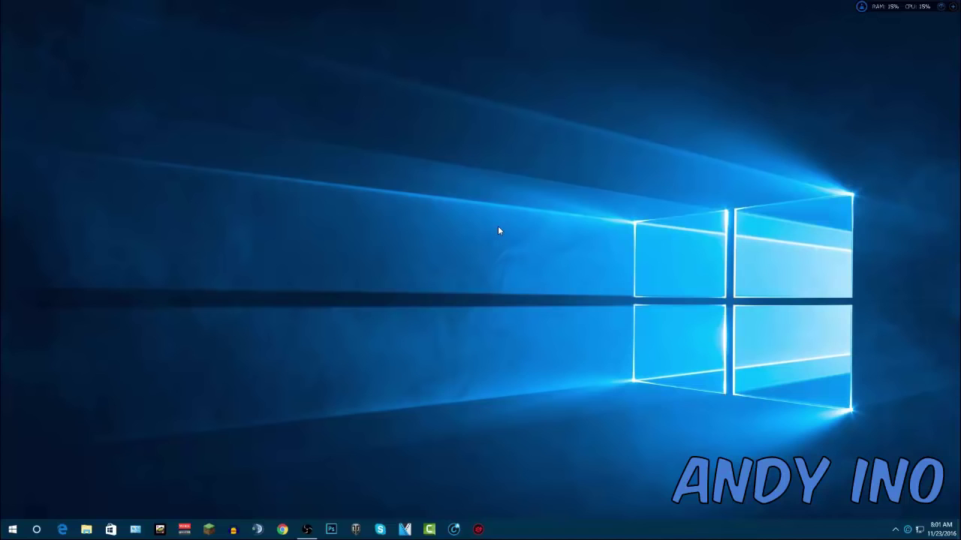
# Step: Run %temp% from the Run dialog to open the temporary files folder, and maximize its window
pyautogui.press('super+r')
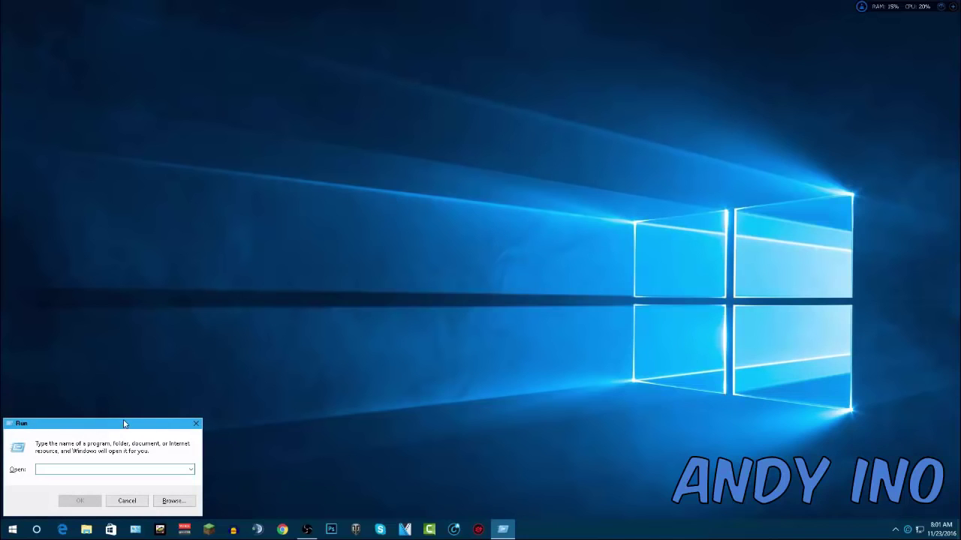
pyautogui.moveTo(124, 424); pyautogui.dragTo(484, 177)
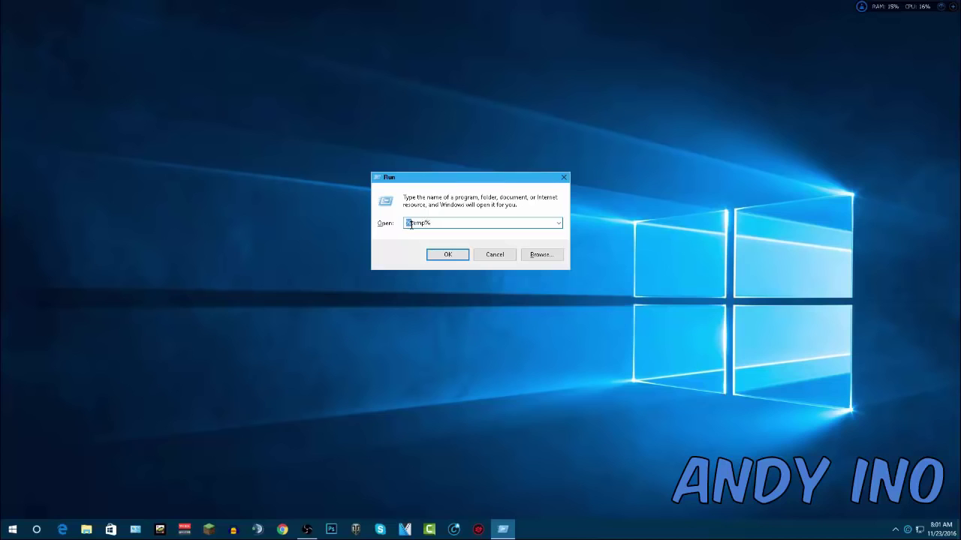
pyautogui.click(431, 225)
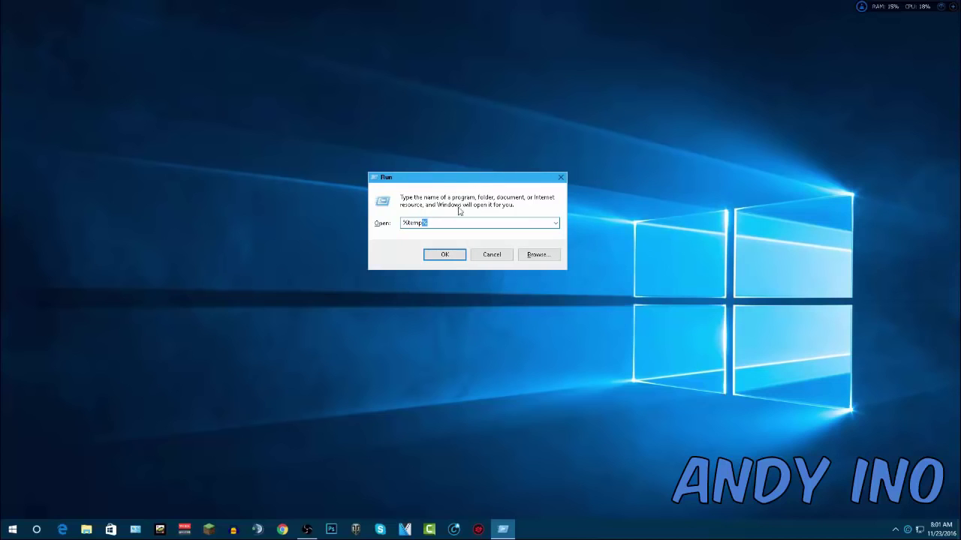
pyautogui.click(444, 253)
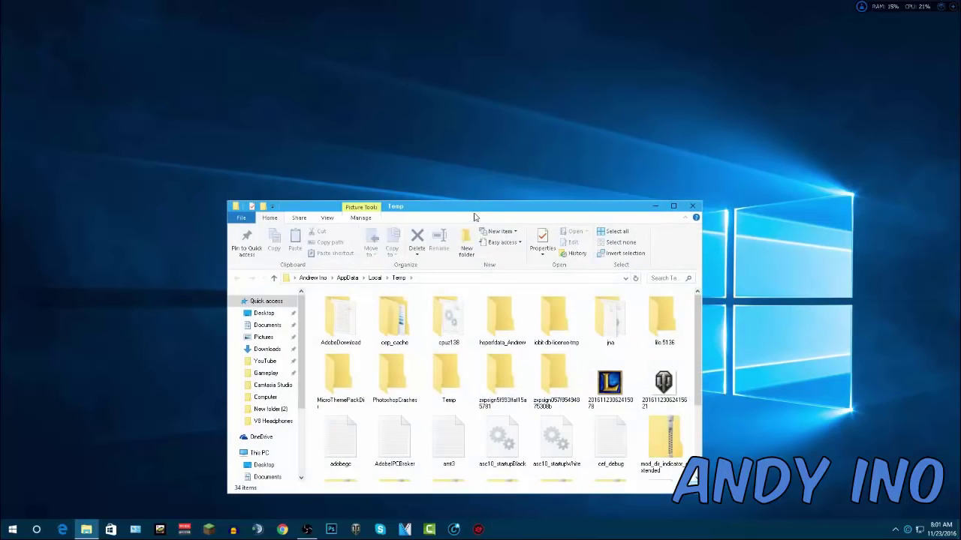
pyautogui.moveTo(477, 209); pyautogui.dragTo(449, 122)
pyautogui.click(645, 119)
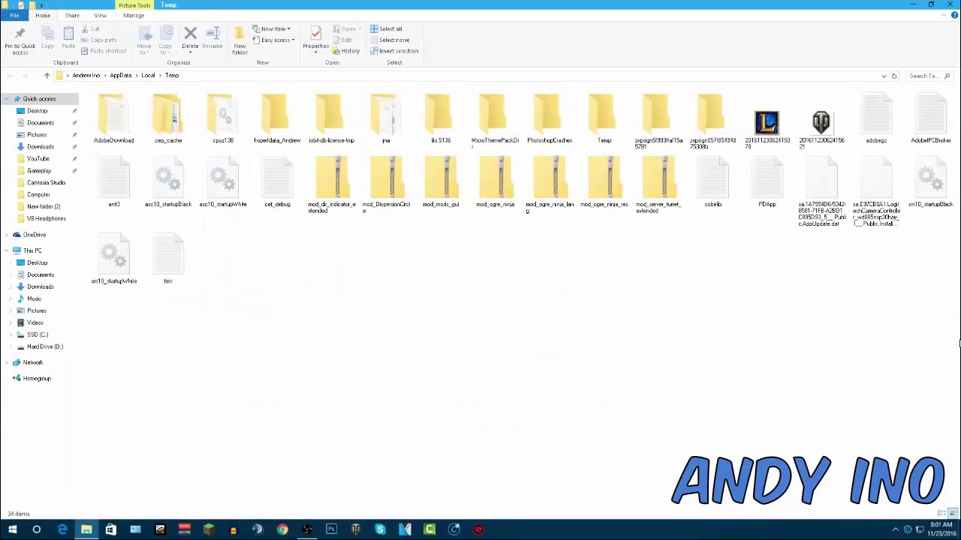
# Step: Move all items in the Temp folder to the Recycle Bin, skipping every item that is in use
pyautogui.moveTo(959, 340); pyautogui.dragTo(867, 362)
pyautogui.moveTo(959, 401); pyautogui.dragTo(112, 75)
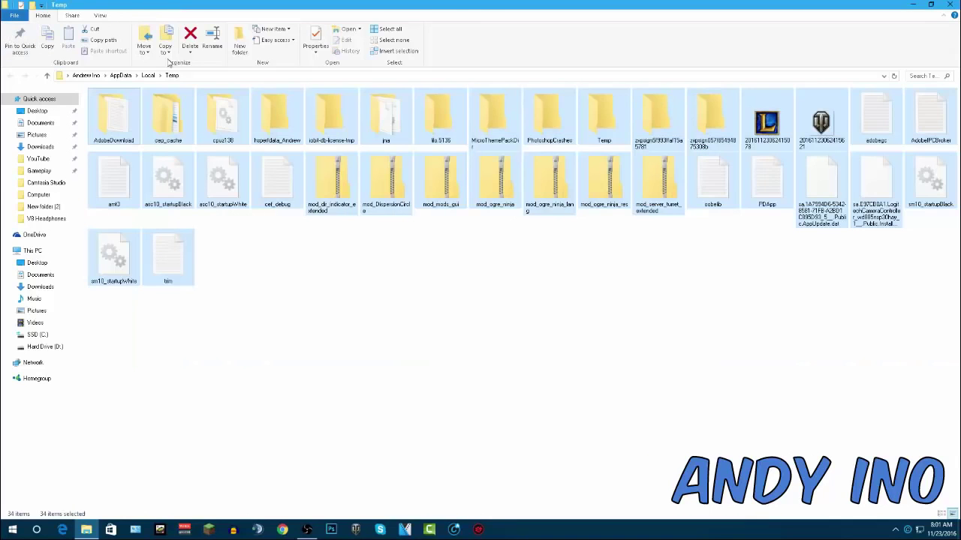
pyautogui.press('Delete')
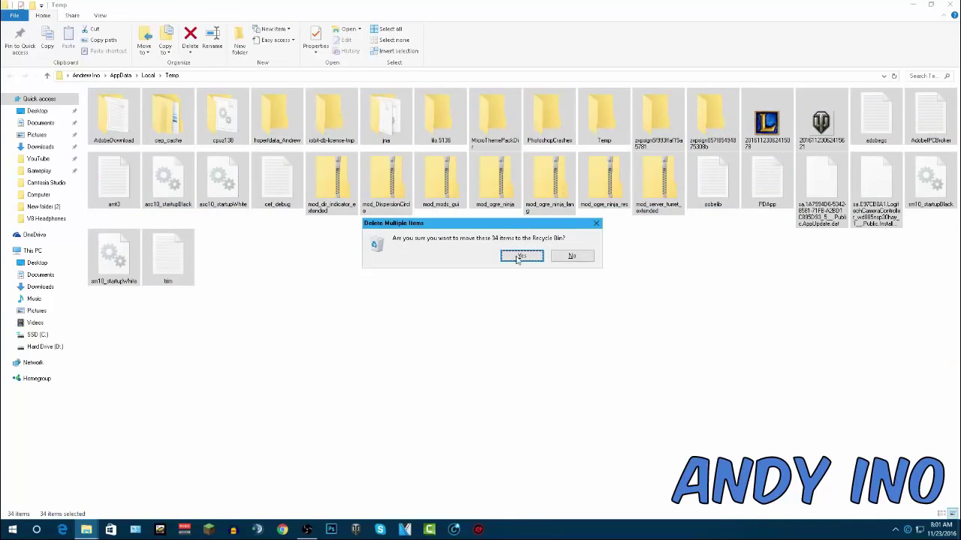
pyautogui.click(521, 257)
pyautogui.click(182, 220)
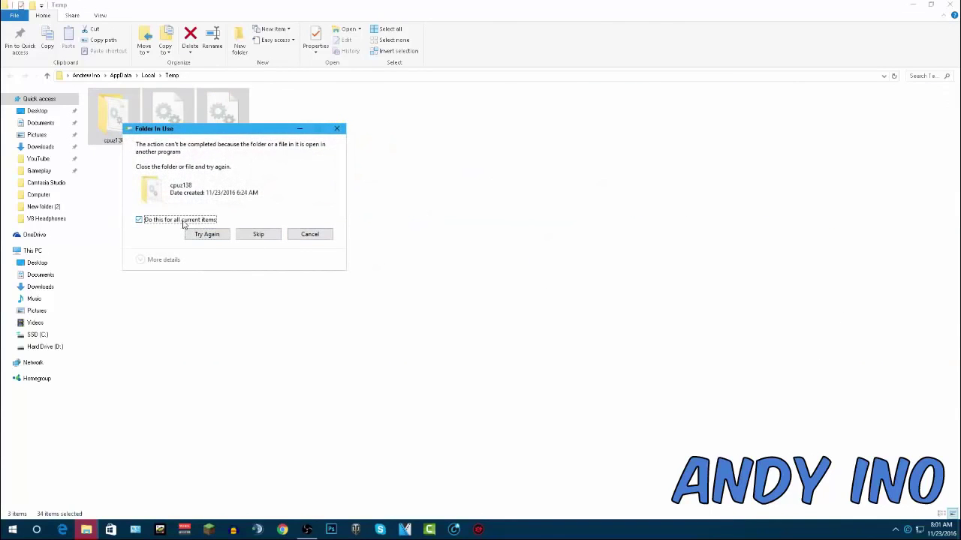
pyautogui.click(255, 234)
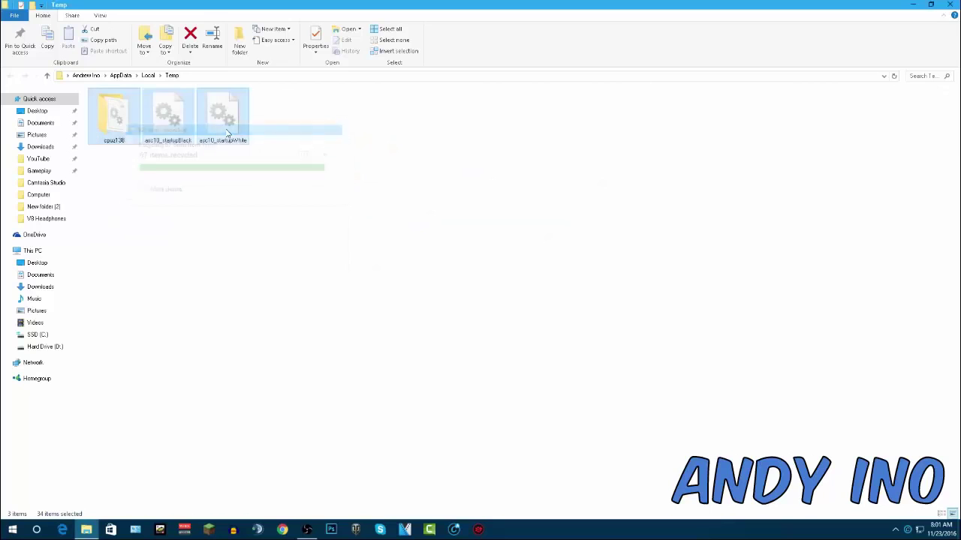
pyautogui.click(408, 245)
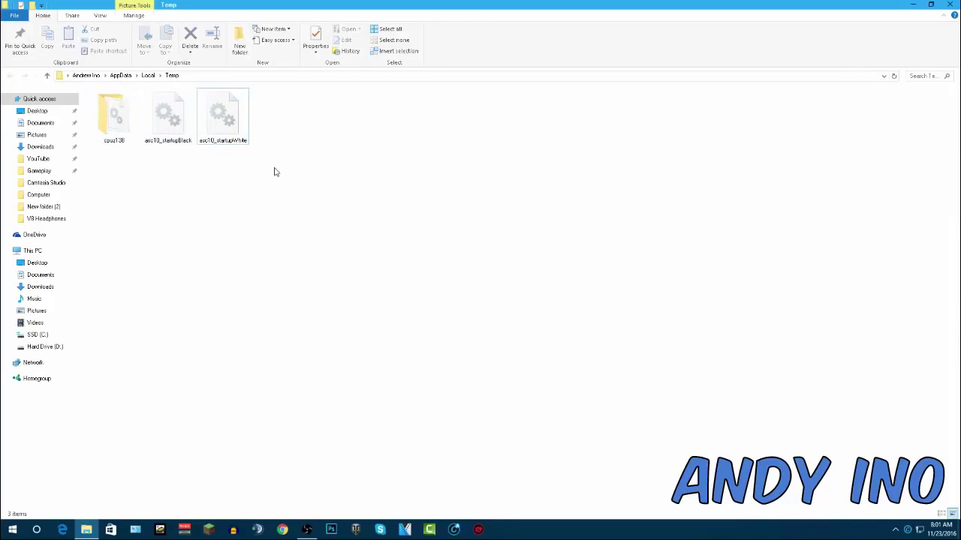
# Step: Try to delete the remaining cpuz138, asc10_startupBlack and asc10_startupWhite items, skip those in use, and close the Temp folder
pyautogui.moveTo(296, 193); pyautogui.dragTo(99, 115)
pyautogui.press('Delete')
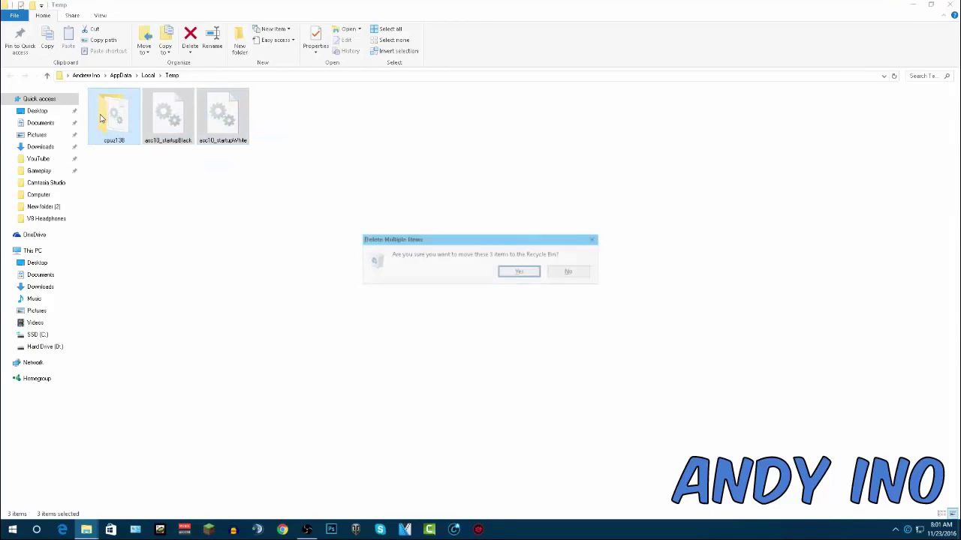
pyautogui.click(514, 271)
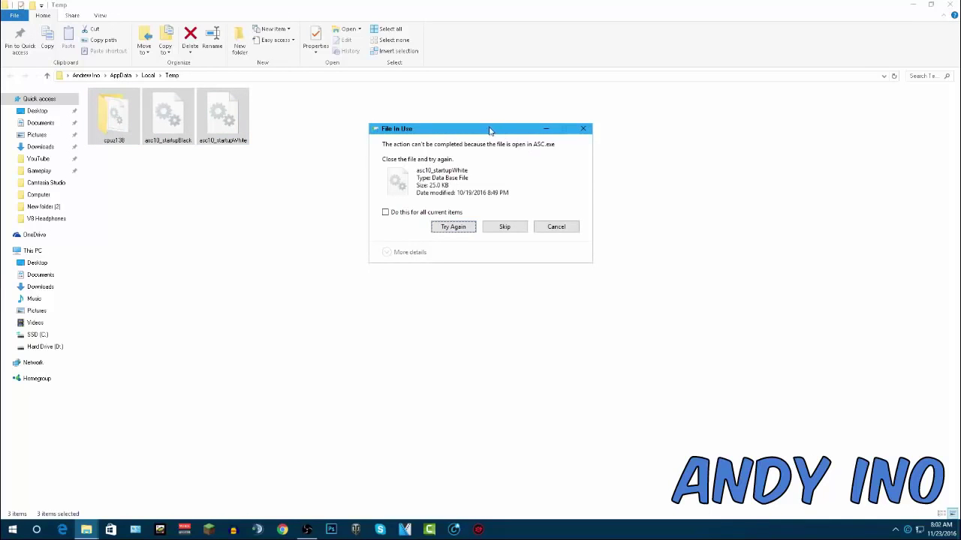
pyautogui.click(385, 212)
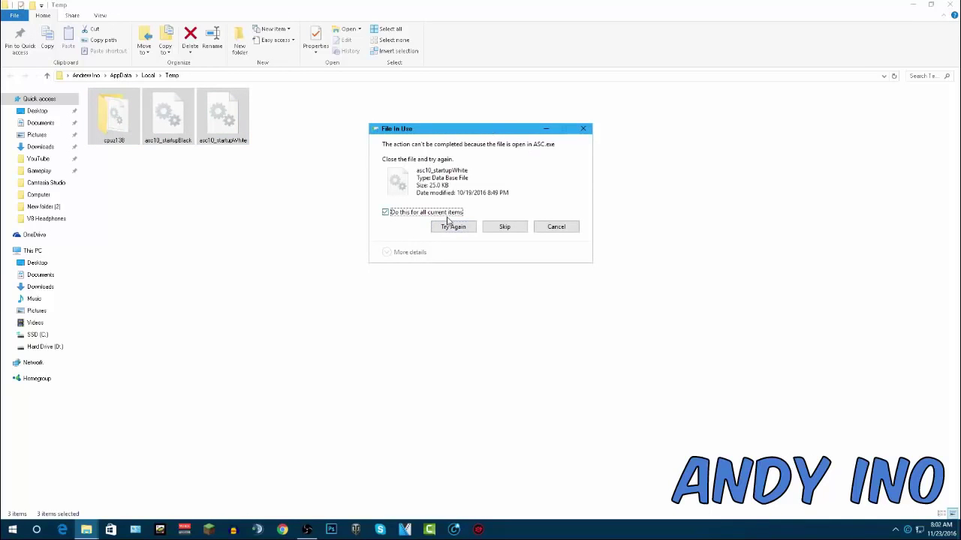
pyautogui.click(505, 227)
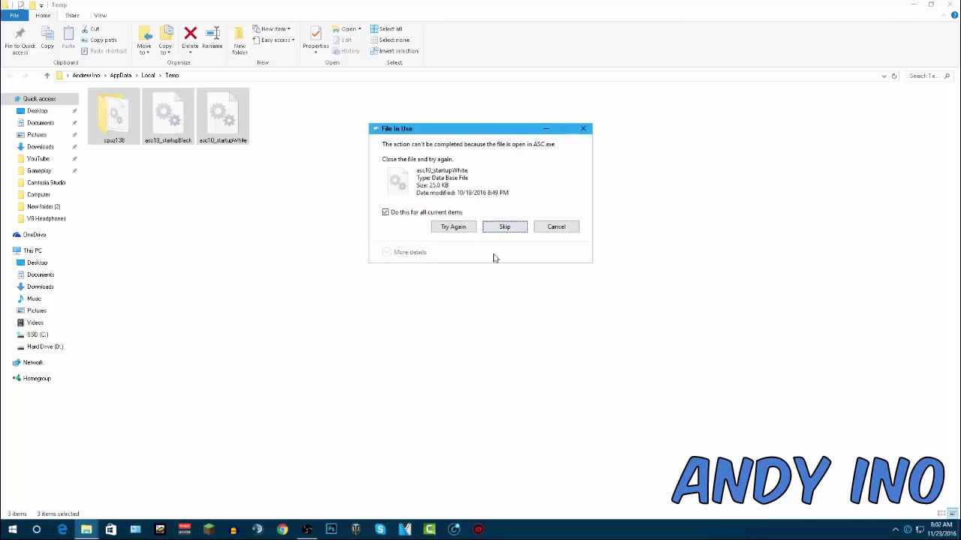
pyautogui.click(583, 128)
pyautogui.click(951, 5)
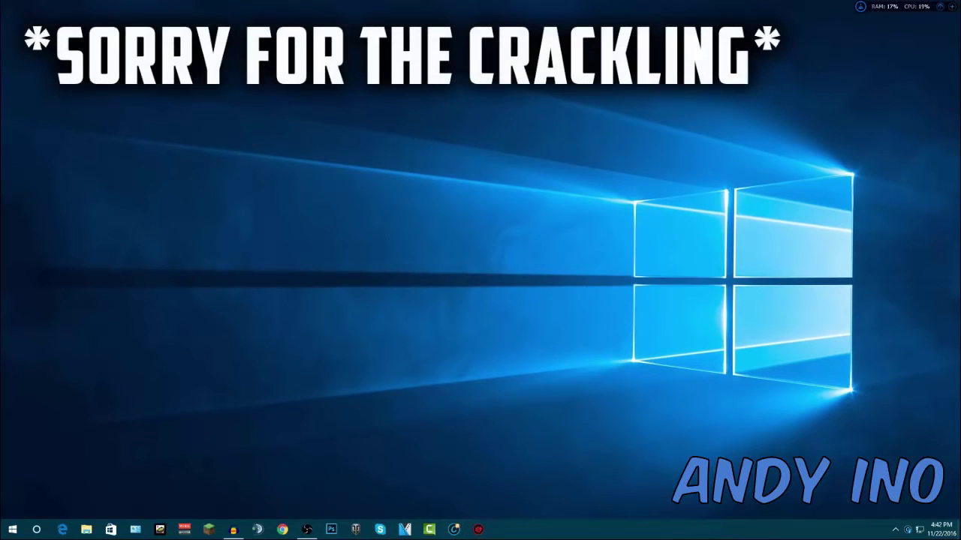
# Step: Open IObit Malware Fighter from the hidden notification area icons and reposition its window on the desktop
pyautogui.click(894, 530)
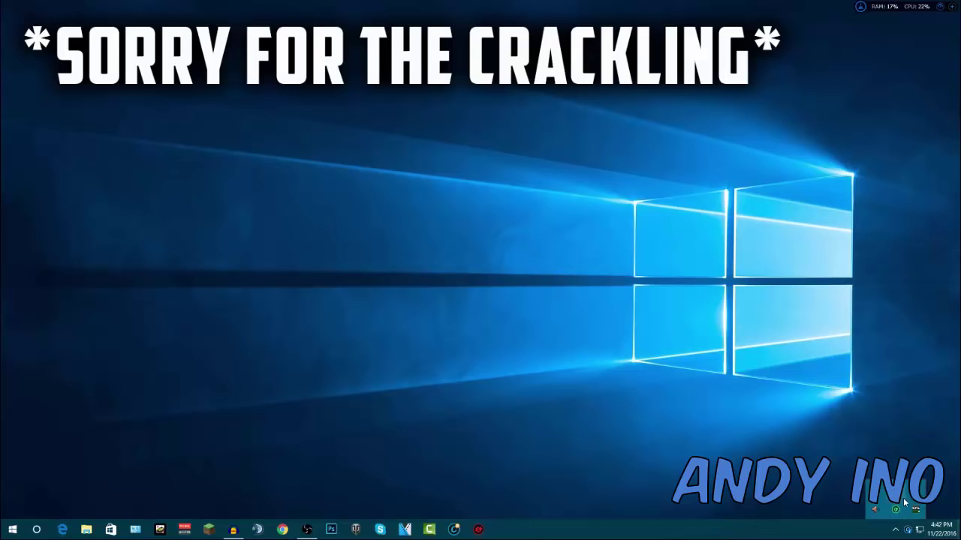
pyautogui.click(901, 513)
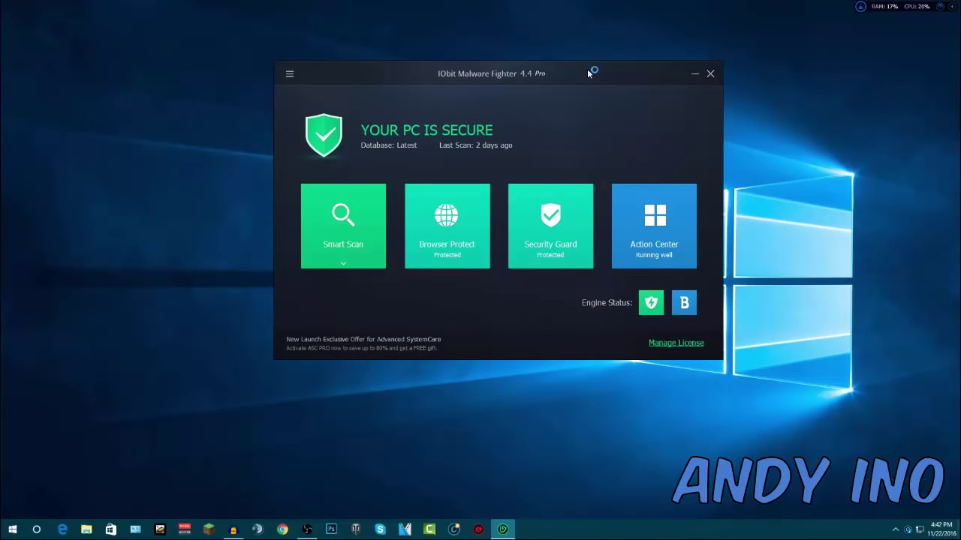
pyautogui.moveTo(553, 75); pyautogui.dragTo(532, 75)
pyautogui.click(293, 276)
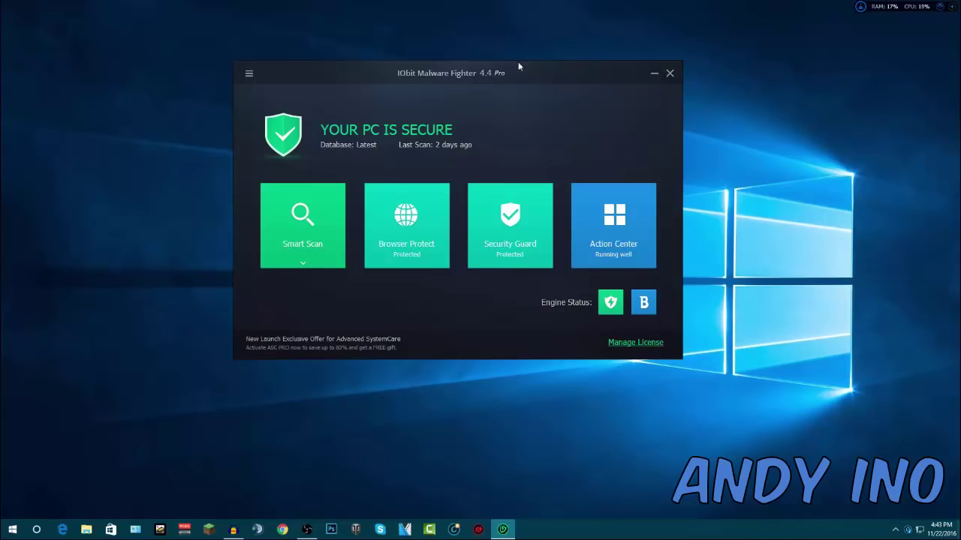
pyautogui.moveTo(538, 78); pyautogui.dragTo(557, 76)
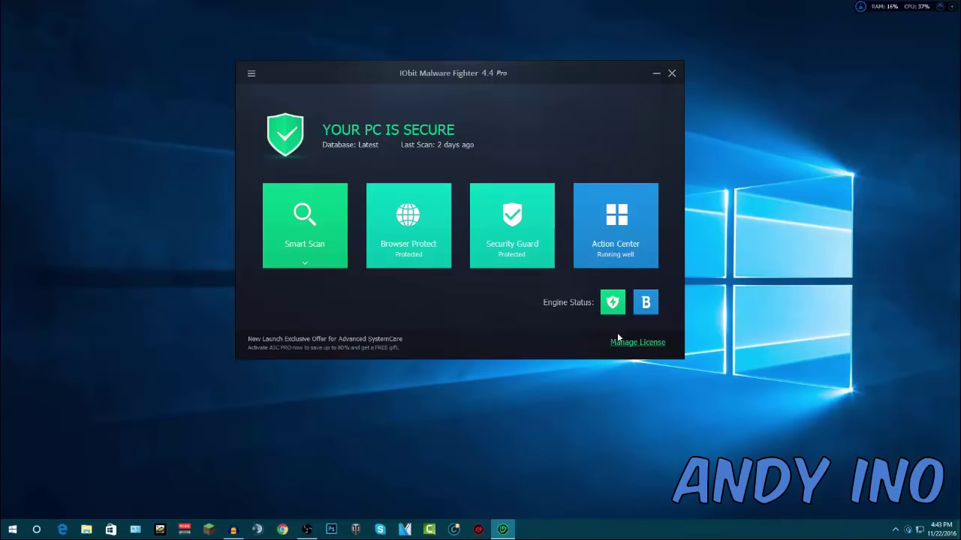
# Step: Review the general, scan and whitelist settings of IObit Malware Fighter, and close the settings and the program window
pyautogui.moveTo(619, 314)
pyautogui.moveTo(647, 310)
pyautogui.click(253, 74)
pyautogui.click(277, 112)
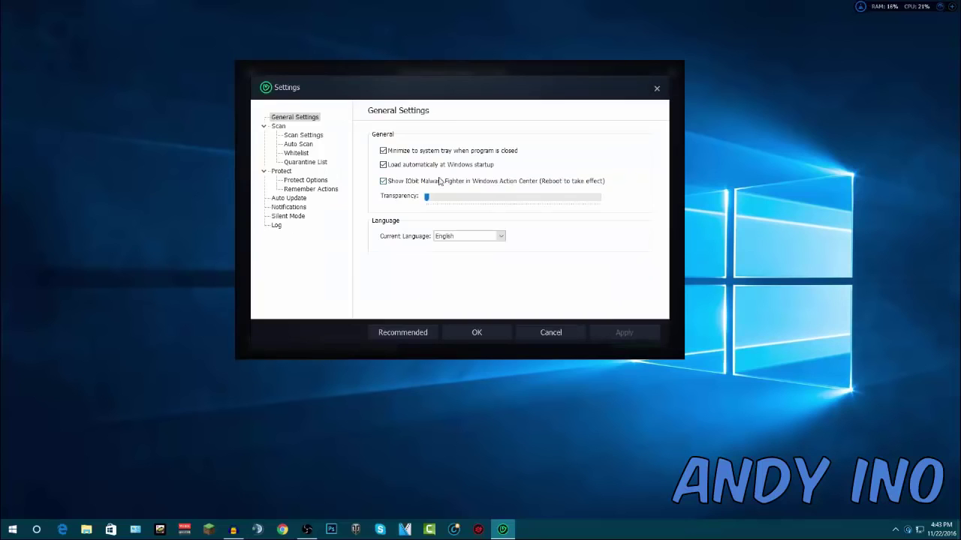
pyautogui.click(314, 138)
pyautogui.click(309, 154)
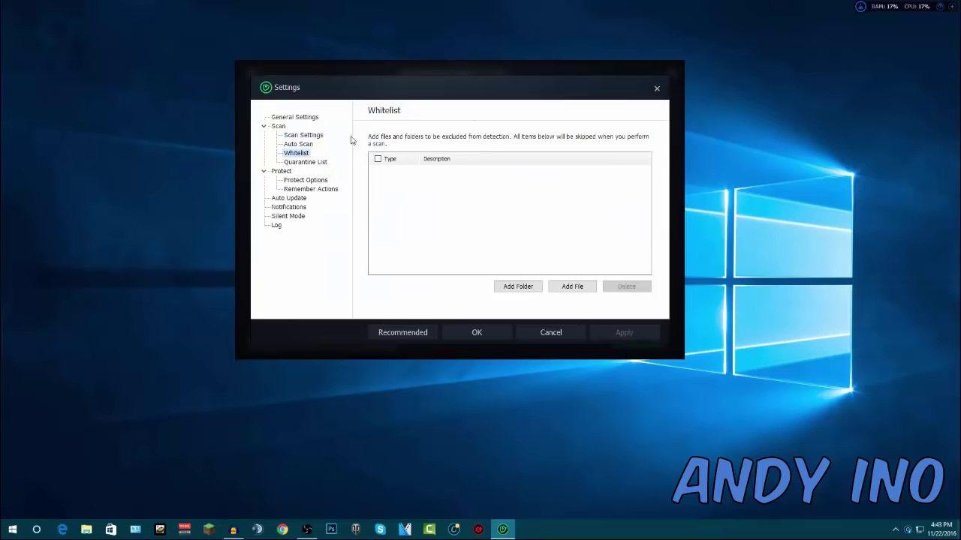
pyautogui.click(656, 88)
pyautogui.click(672, 74)
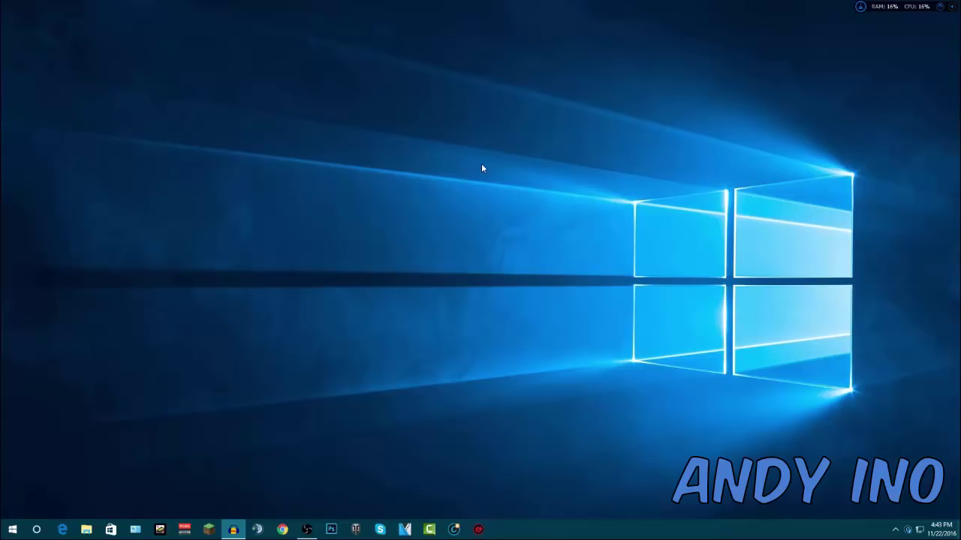
# Step: Switch to Chrome, search Google for iobit, and open the official IObit website from the results
pyautogui.click(282, 529)
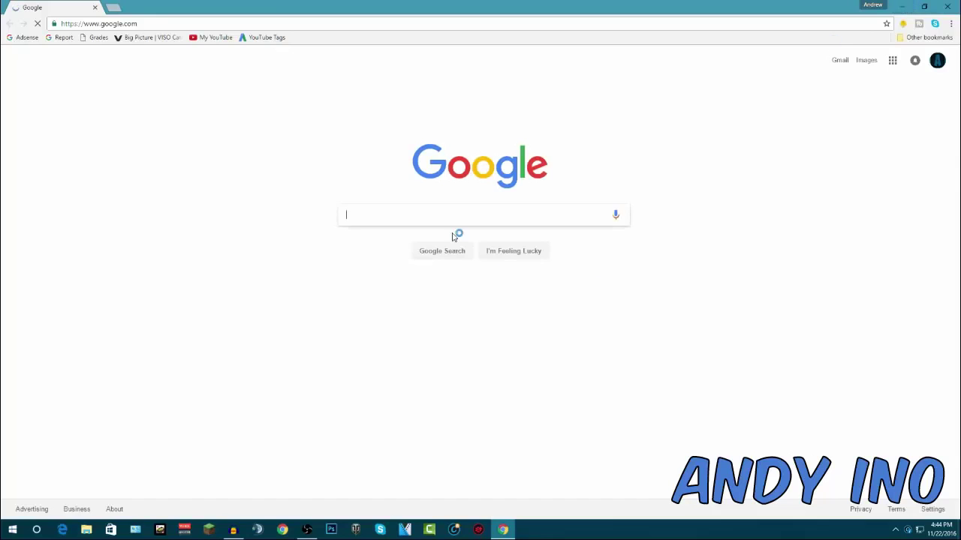
pyautogui.write('iob')
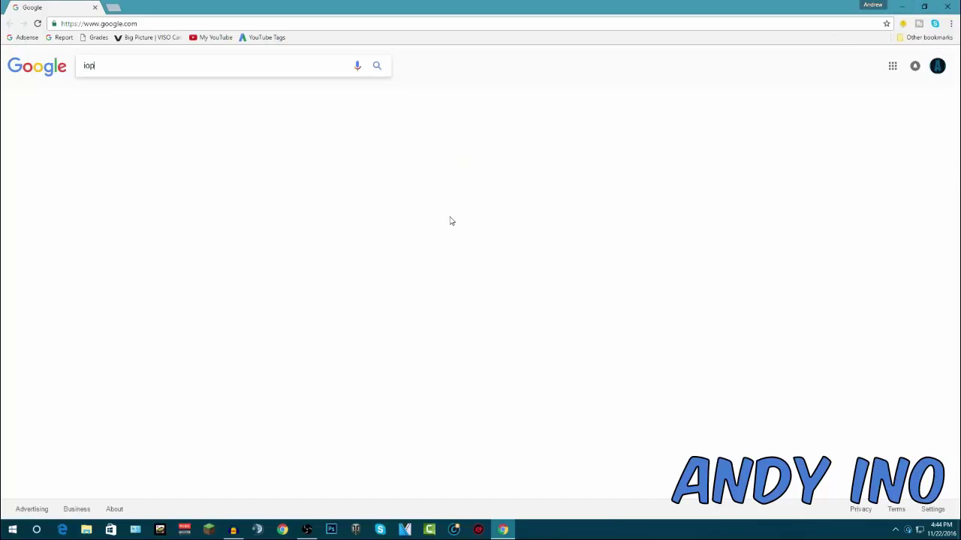
pyautogui.write('it')
pyautogui.press('Return')
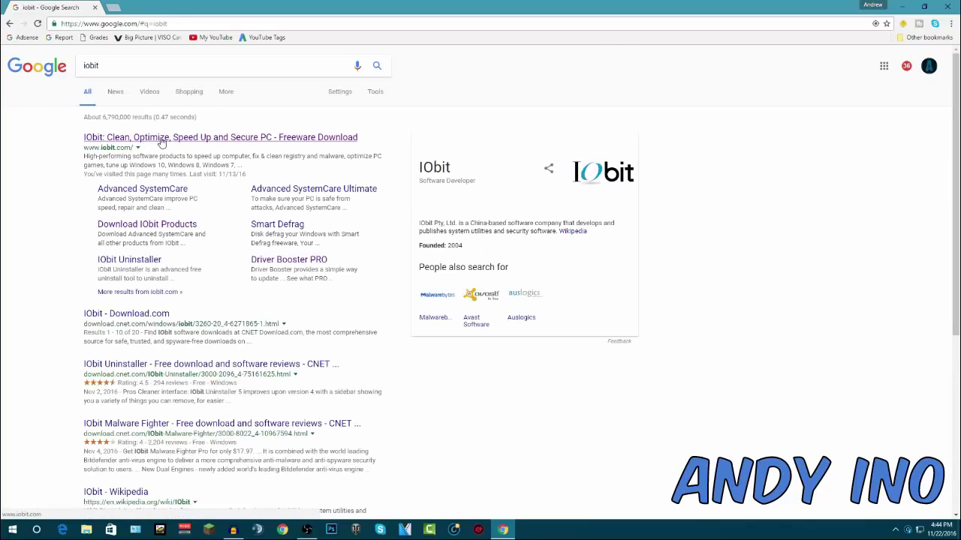
pyautogui.click(210, 142)
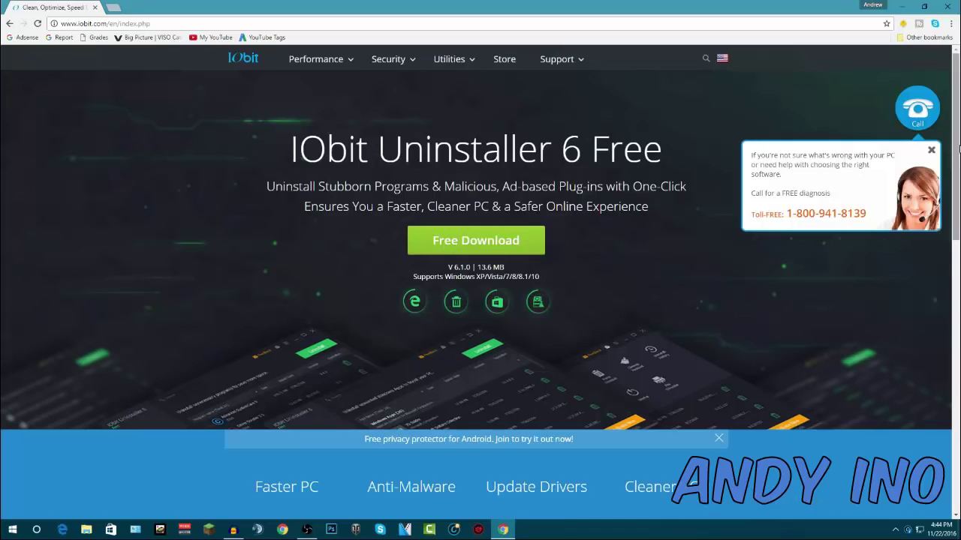
# Step: Examine the IObit homepage for its free speed-up, anti-malware, driver update and uninstaller products
pyautogui.moveTo(959, 90)
pyautogui.mouseDown()
pyautogui.moveTo(959, 107)
pyautogui.moveTo(959, 90)
pyautogui.mouseUp()
pyautogui.moveTo(959, 120); pyautogui.dragTo(959, 235)
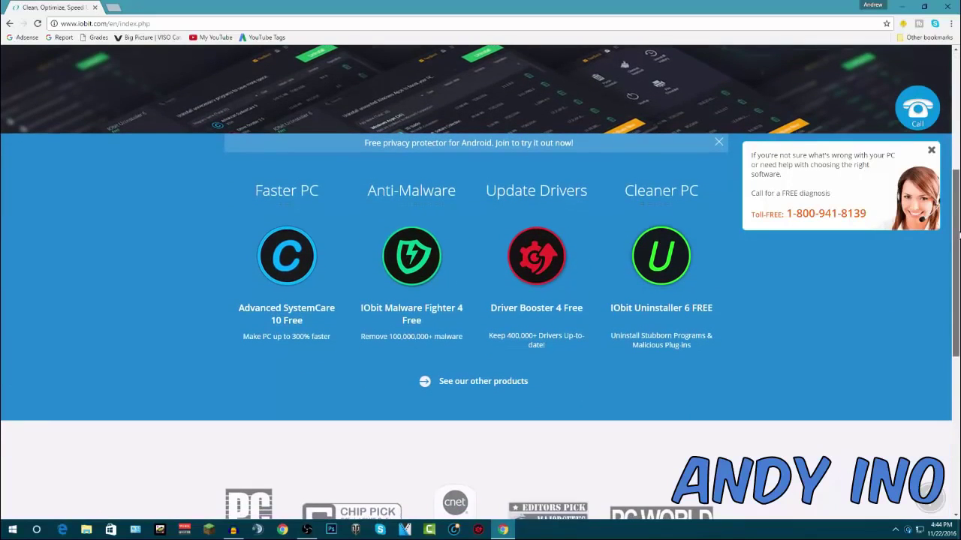
pyautogui.scroll(-2, 350, 275)
pyautogui.scroll(5, 532, 243)
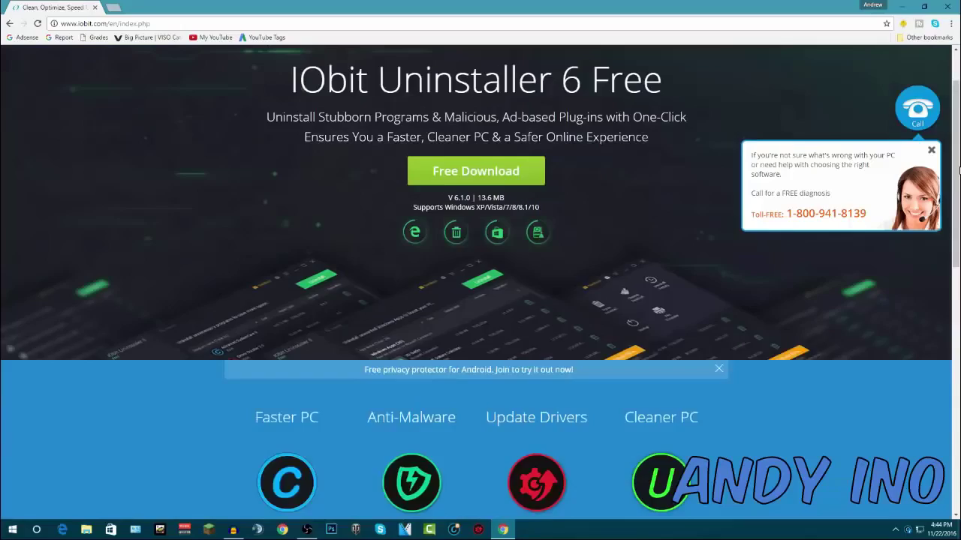
pyautogui.moveTo(959, 171); pyautogui.dragTo(959, 202)
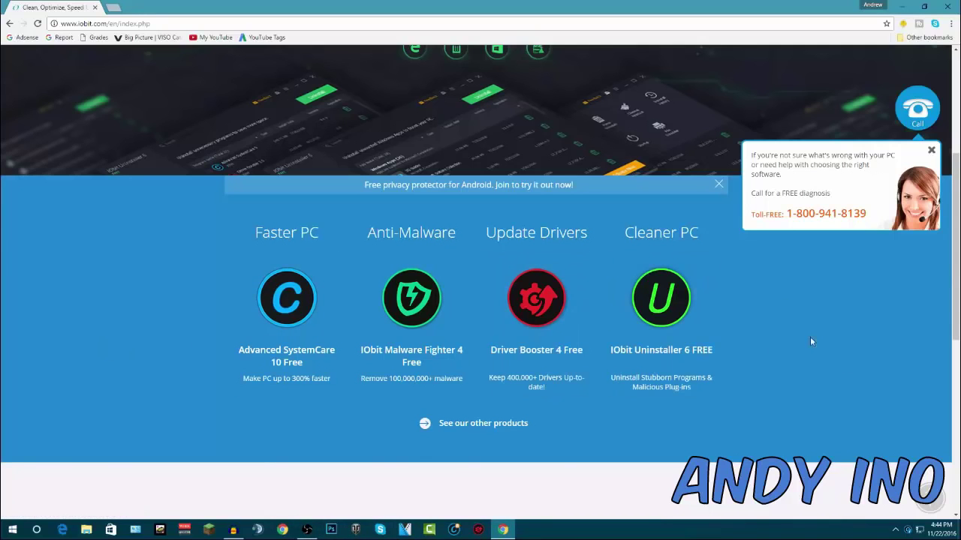
pyautogui.scroll(3, 600, 326)
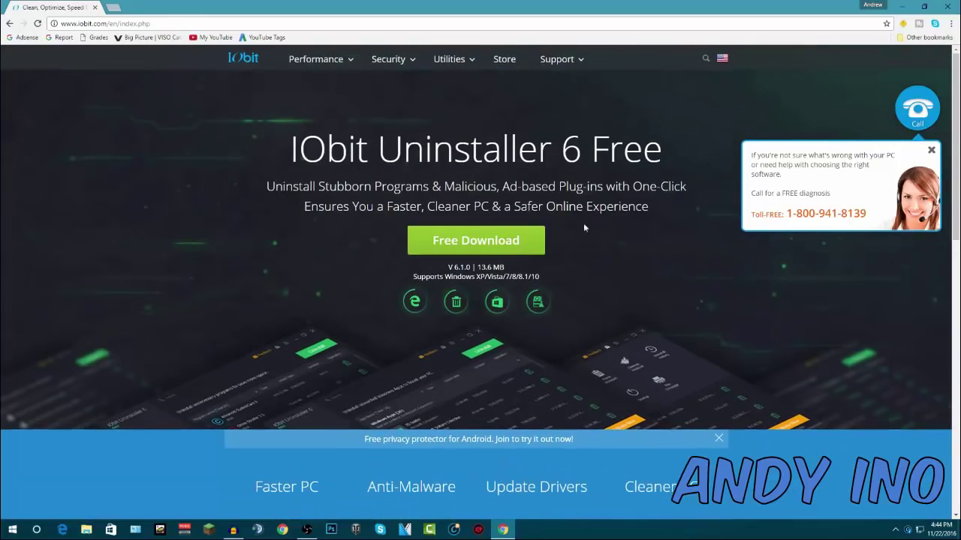
pyautogui.scroll(-3, 595, 241)
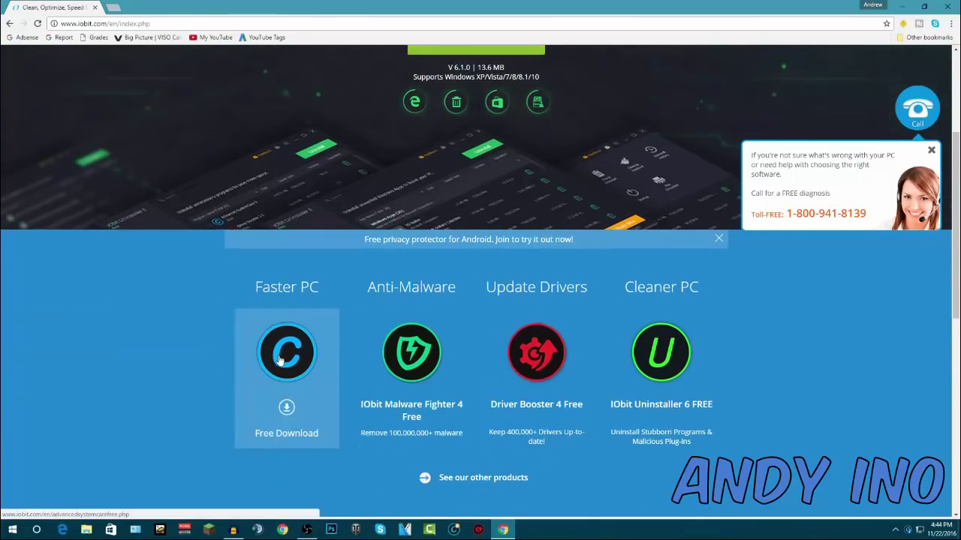
pyautogui.scroll(-1, 482, 351)
pyautogui.scroll(-3, 481, 351)
pyautogui.scroll(1, 596, 306)
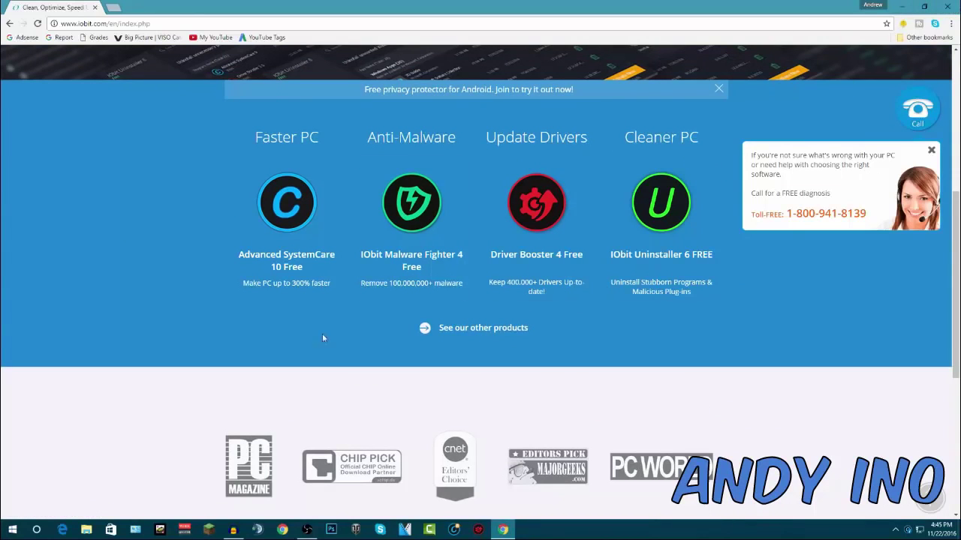
# Step: Highlight the IObit site's web address, look over the product row once more, and close the browser
pyautogui.moveTo(587, 256)
pyautogui.moveTo(169, 23); pyautogui.dragTo(45, 30)
pyautogui.click(150, 27)
pyautogui.moveTo(492, 239)
pyautogui.scroll(-1, 570, 255)
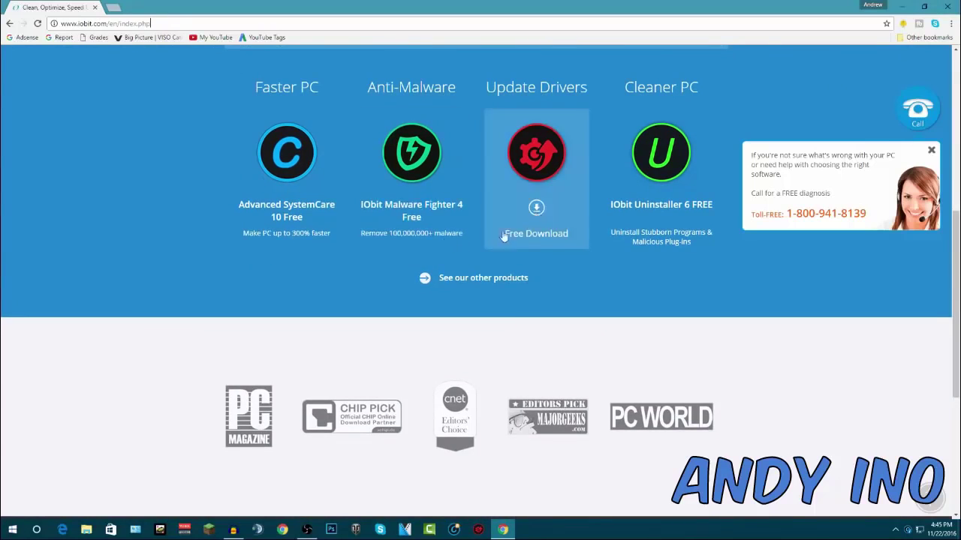
pyautogui.scroll(1, 298, 235)
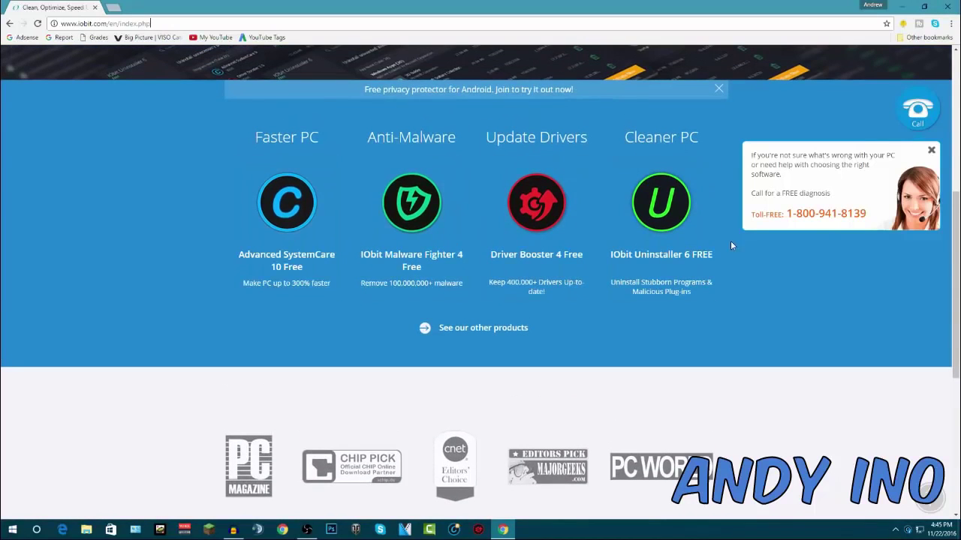
pyautogui.click(947, 6)
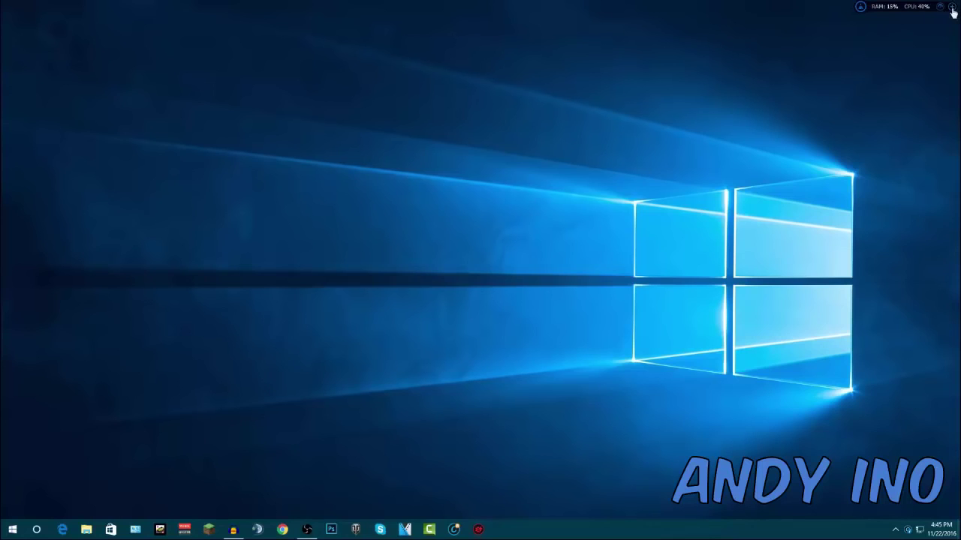
# Step: Expand the Performance Monitor widget, clean the RAM with it, and collapse the widget
pyautogui.click(949, 9)
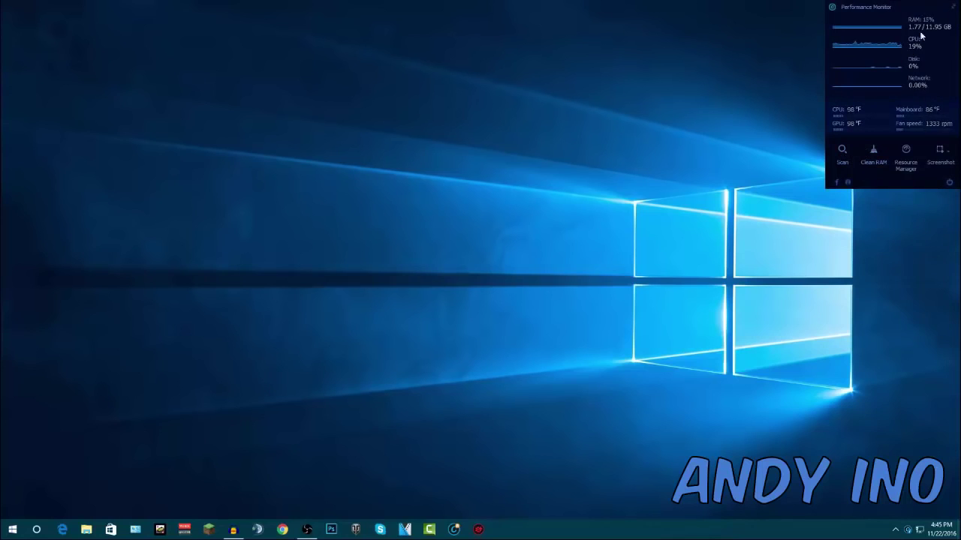
pyautogui.click(877, 152)
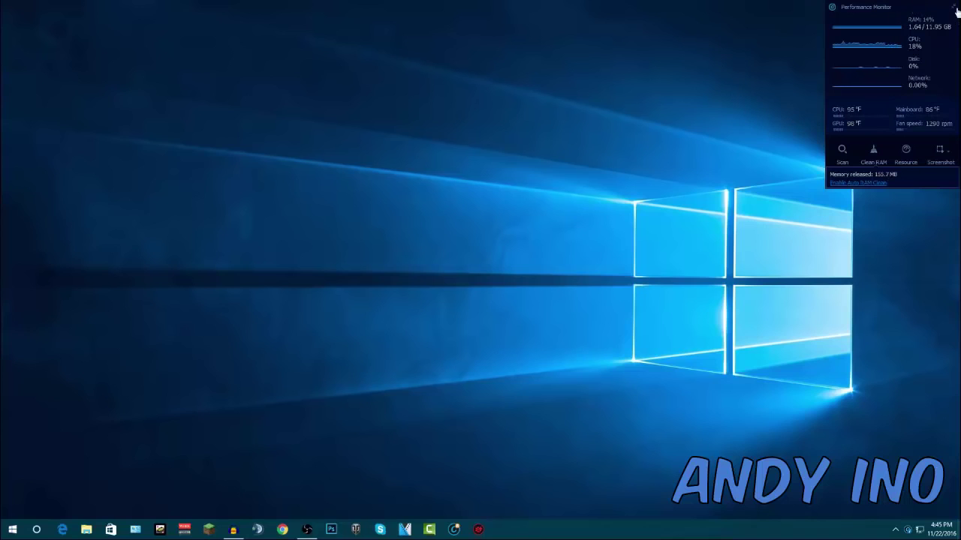
pyautogui.click(953, 6)
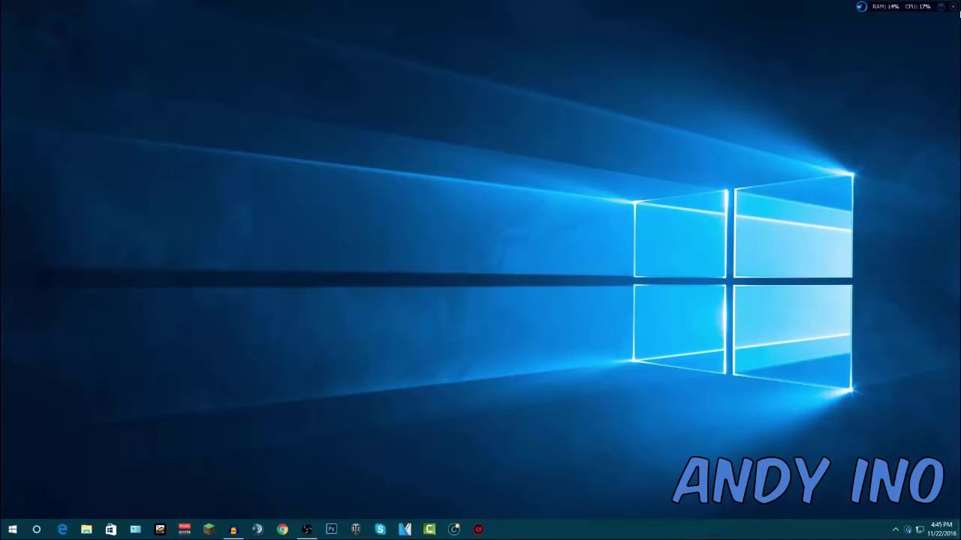
# Step: Start an Advanced SystemCare scan from the expanded Performance Monitor, stop it, and reposition the program window on the desktop
pyautogui.click(954, 7)
pyautogui.click(844, 154)
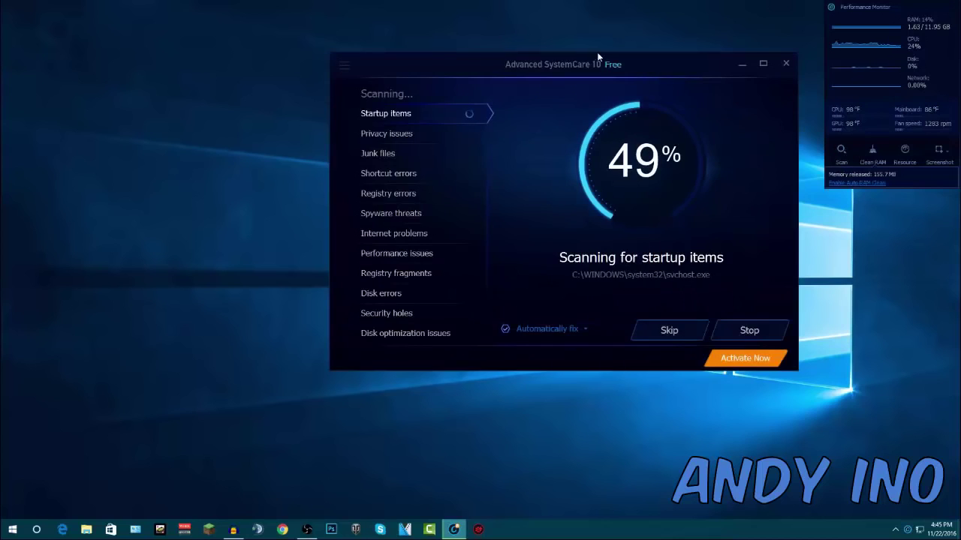
pyautogui.click(714, 332)
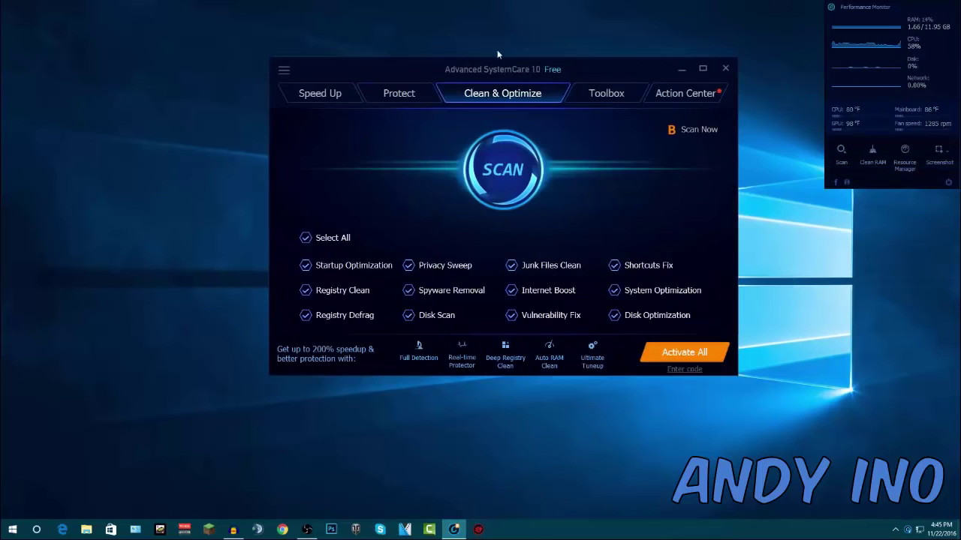
pyautogui.moveTo(586, 66)
pyautogui.mouseDown()
pyautogui.moveTo(638, 43)
pyautogui.moveTo(576, 61)
pyautogui.mouseUp()
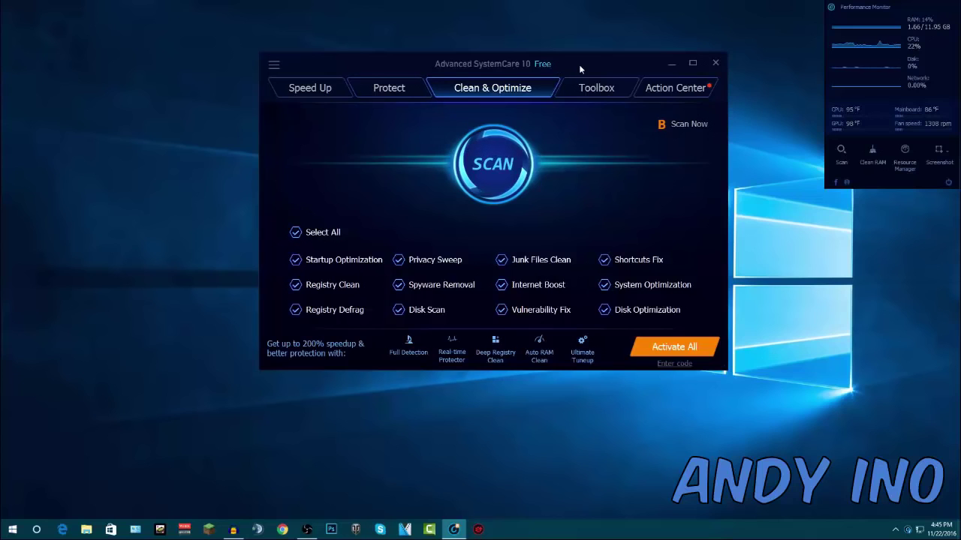
pyautogui.moveTo(581, 69); pyautogui.dragTo(575, 71)
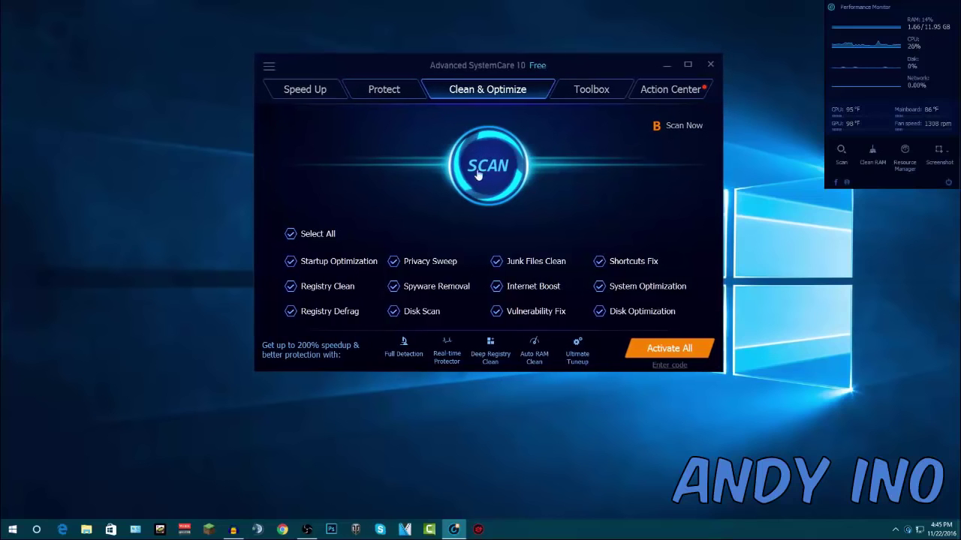
# Step: Review all the Protect features in Advanced SystemCare, from FaceID down to DNS Protect
pyautogui.click(380, 90)
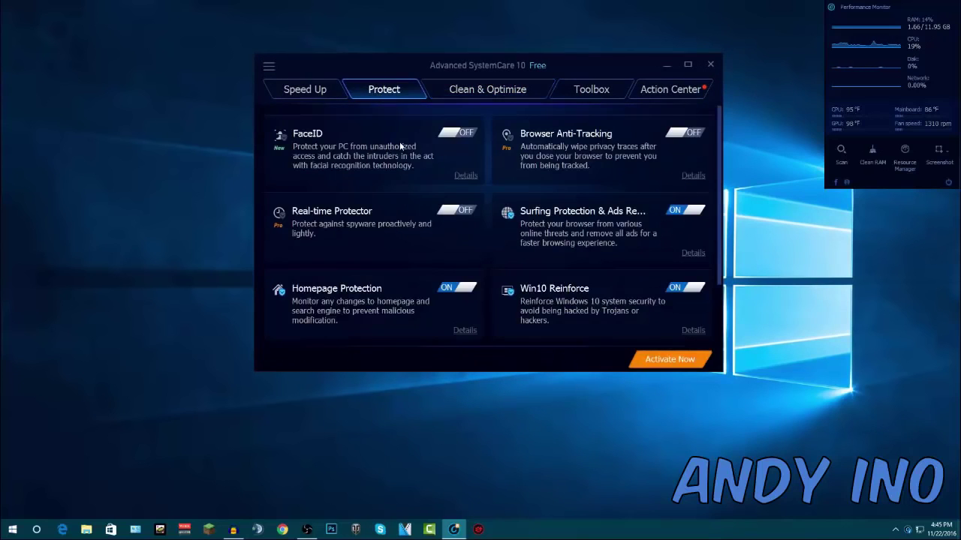
pyautogui.scroll(-2, 598, 268)
pyautogui.scroll(2, 585, 251)
pyautogui.scroll(-2, 570, 231)
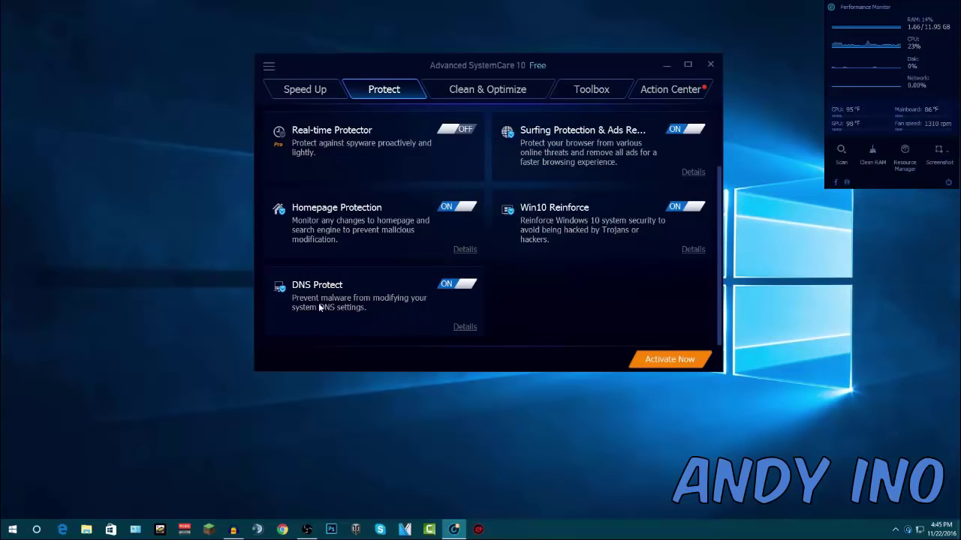
pyautogui.scroll(2, 387, 299)
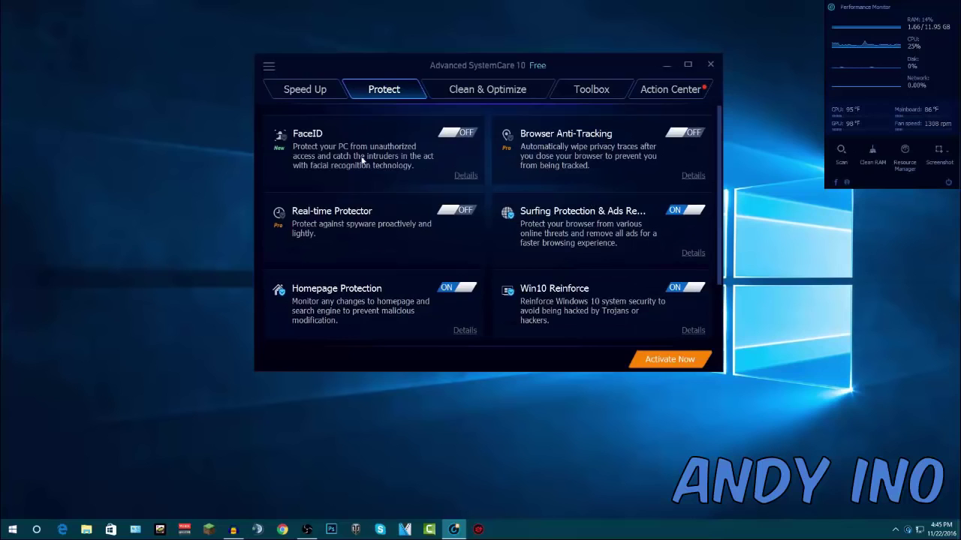
pyautogui.scroll(-2, 469, 180)
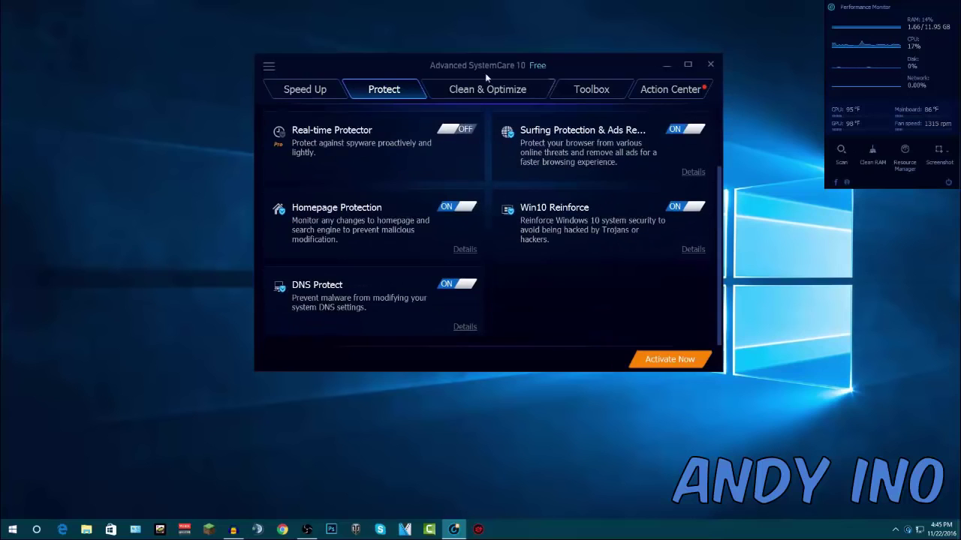
# Step: View the Speed Up features and the Action Center's security and performance recommendations in Advanced SystemCare
pyautogui.click(328, 94)
pyautogui.moveTo(589, 70); pyautogui.dragTo(594, 67)
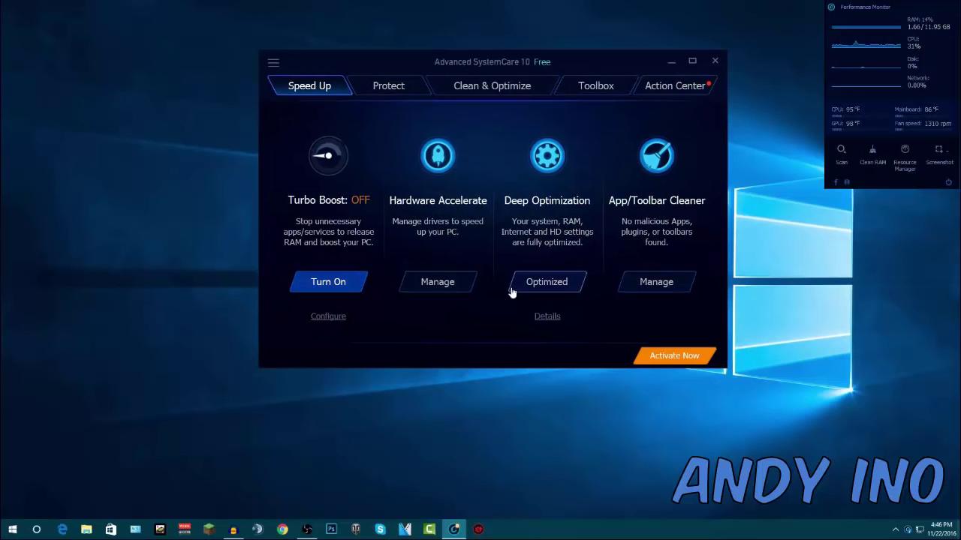
pyautogui.click(650, 87)
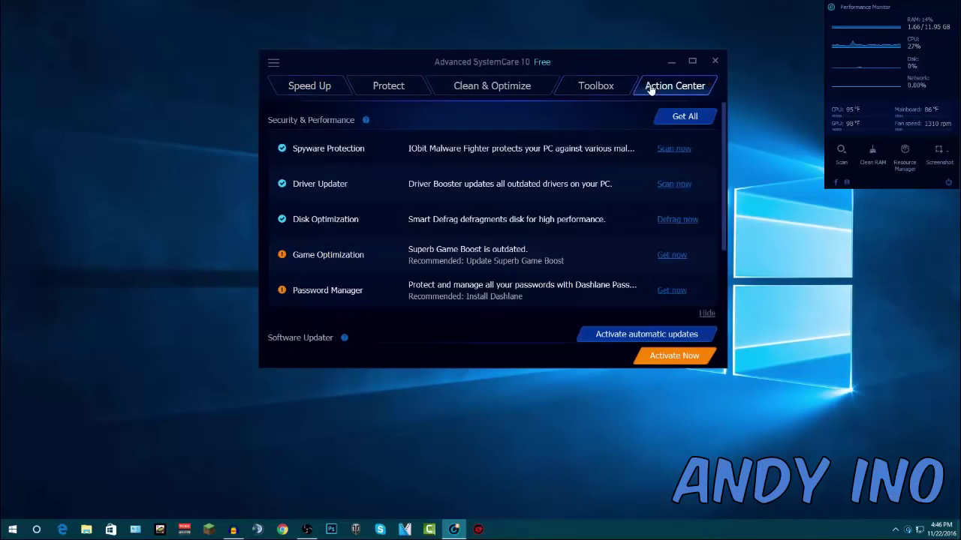
# Step: Look through the Toolbox utilities in Advanced SystemCare, including the IObit products, and close the program
pyautogui.click(600, 89)
pyautogui.scroll(-2, 660, 271)
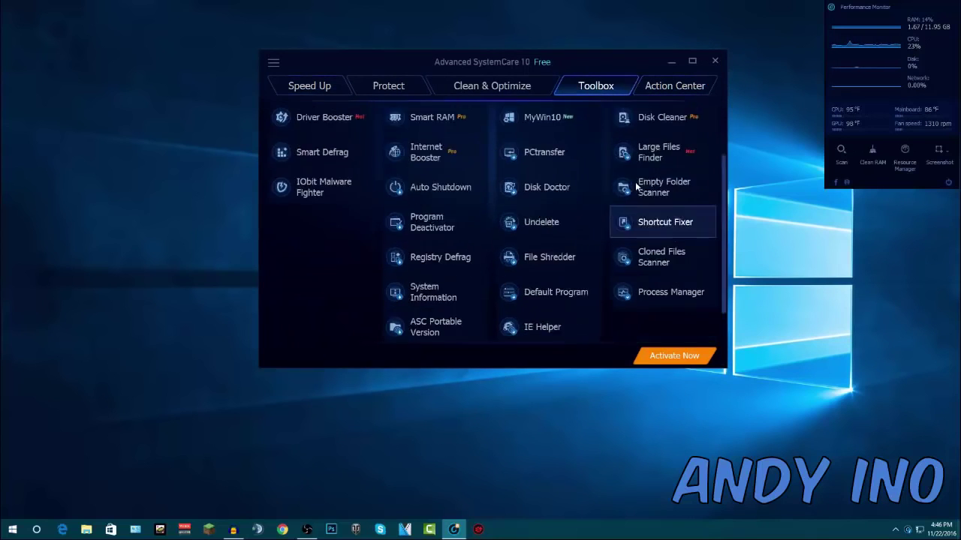
pyautogui.scroll(2, 653, 161)
pyautogui.scroll(-1, 654, 150)
pyautogui.scroll(1, 646, 136)
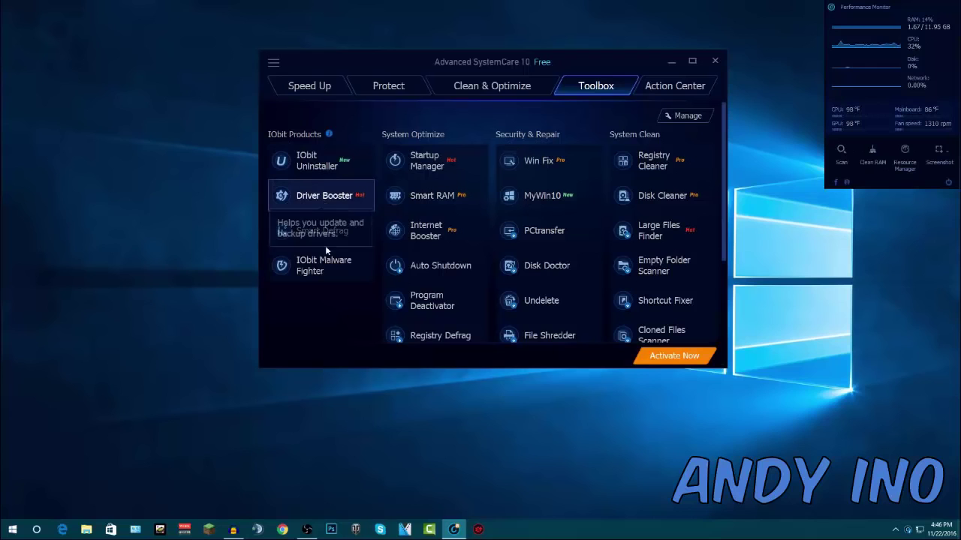
pyautogui.click(717, 61)
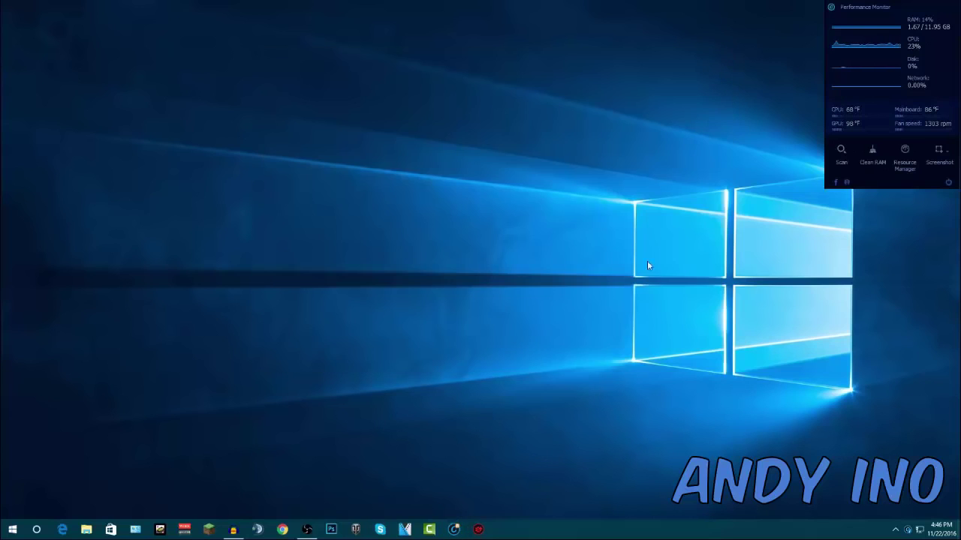
# Step: Open Driver Booster, reposition its window, and go back from the Pro upgrade offer to the driver results
pyautogui.click(478, 530)
pyautogui.moveTo(577, 98); pyautogui.dragTo(564, 60)
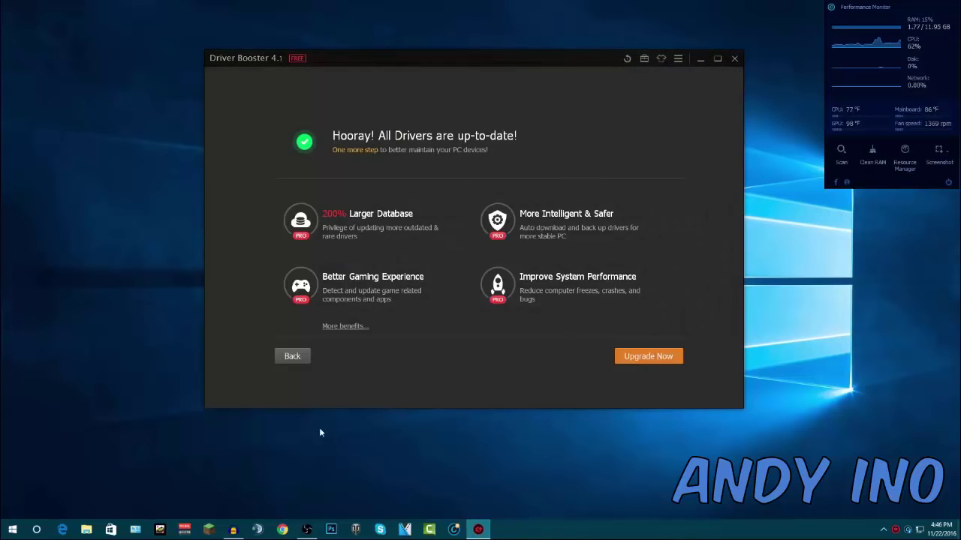
pyautogui.click(300, 359)
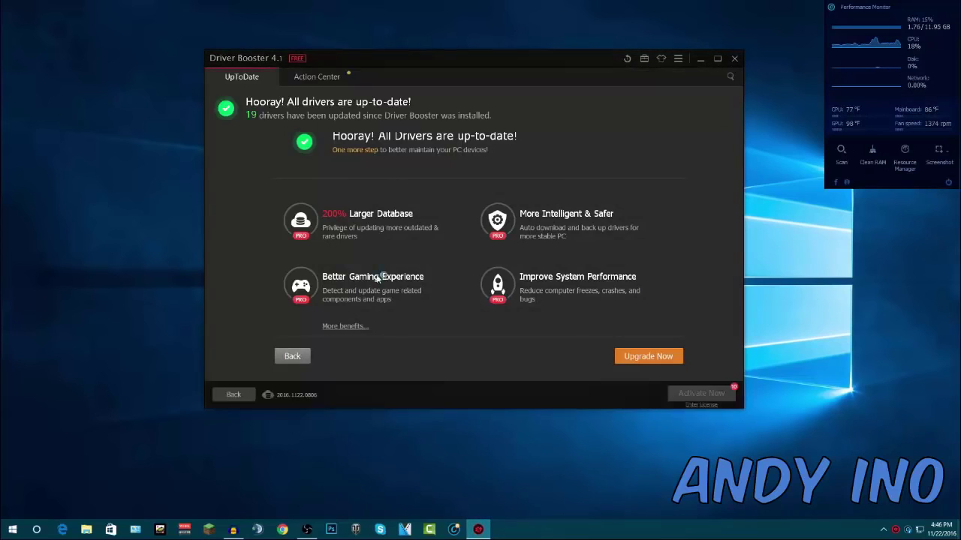
# Step: Review the update status of the device drivers listed in Driver Booster, and close the program
pyautogui.moveTo(741, 142); pyautogui.dragTo(745, 130)
pyautogui.scroll(-10, 348, 209)
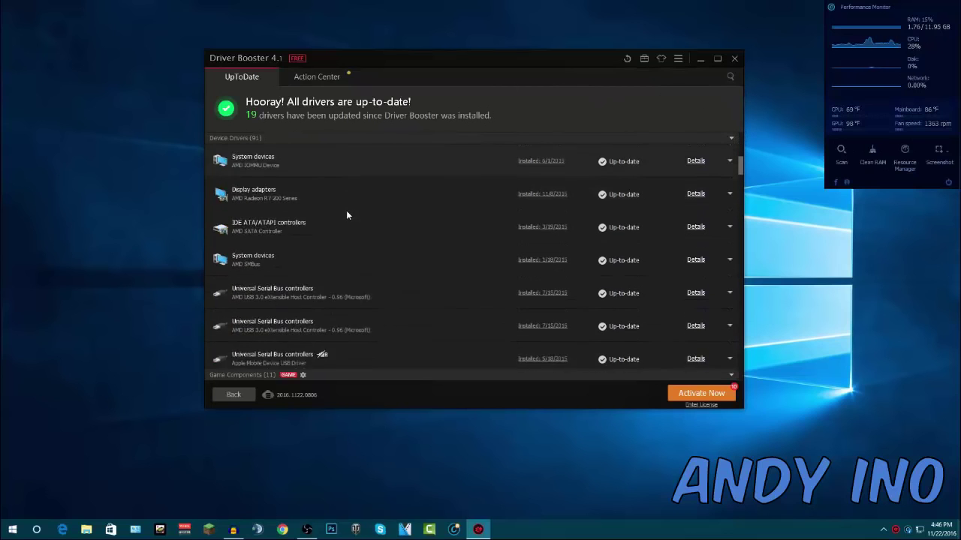
pyautogui.scroll(-8, 293, 285)
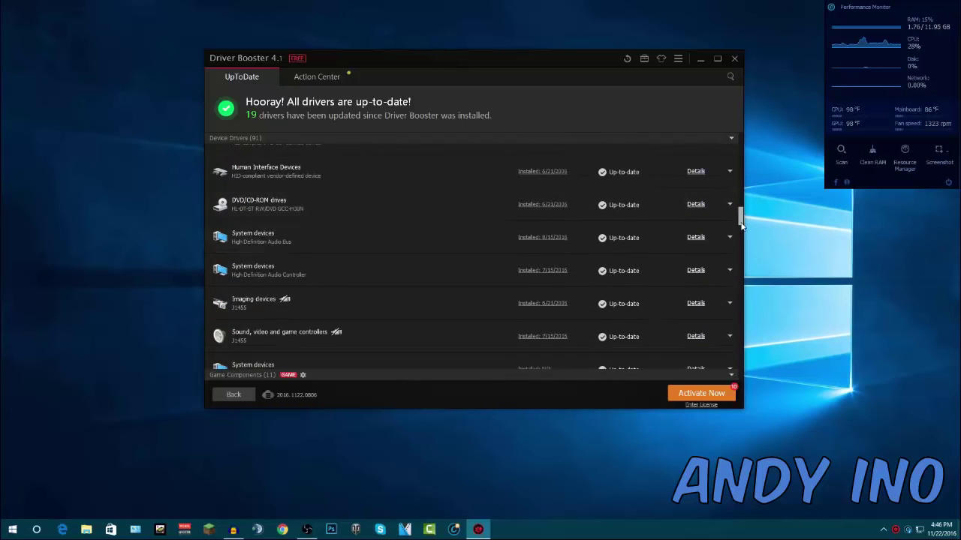
pyautogui.moveTo(741, 215); pyautogui.dragTo(729, 138)
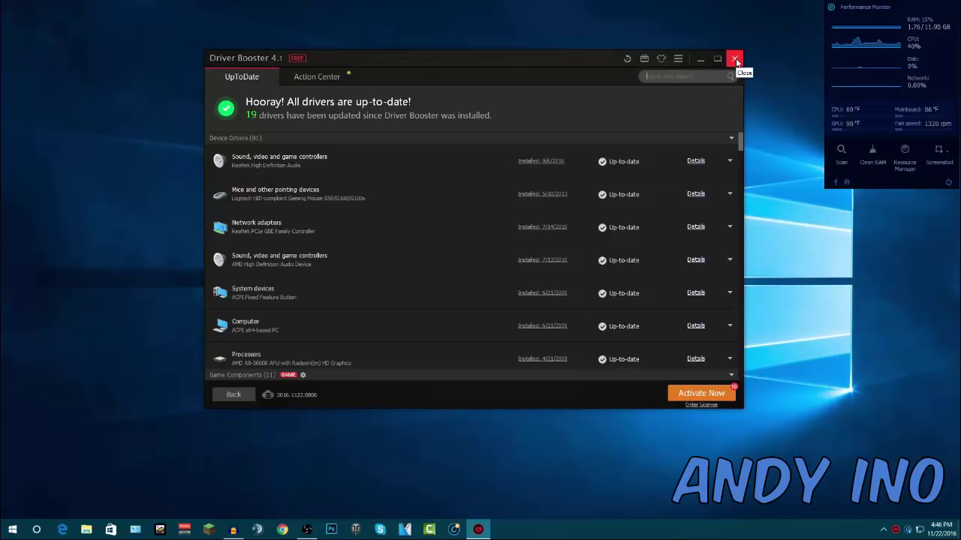
pyautogui.moveTo(544, 58); pyautogui.dragTo(549, 57)
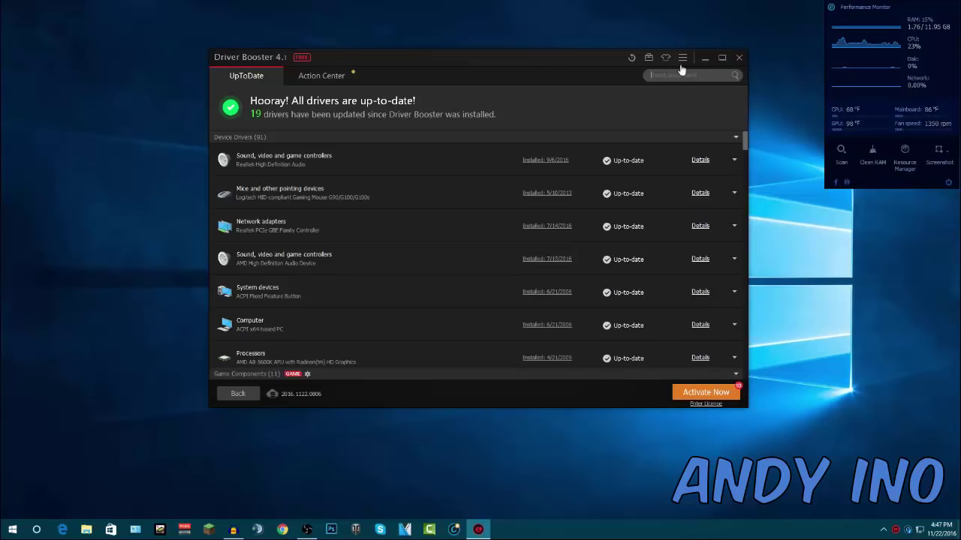
pyautogui.click(740, 57)
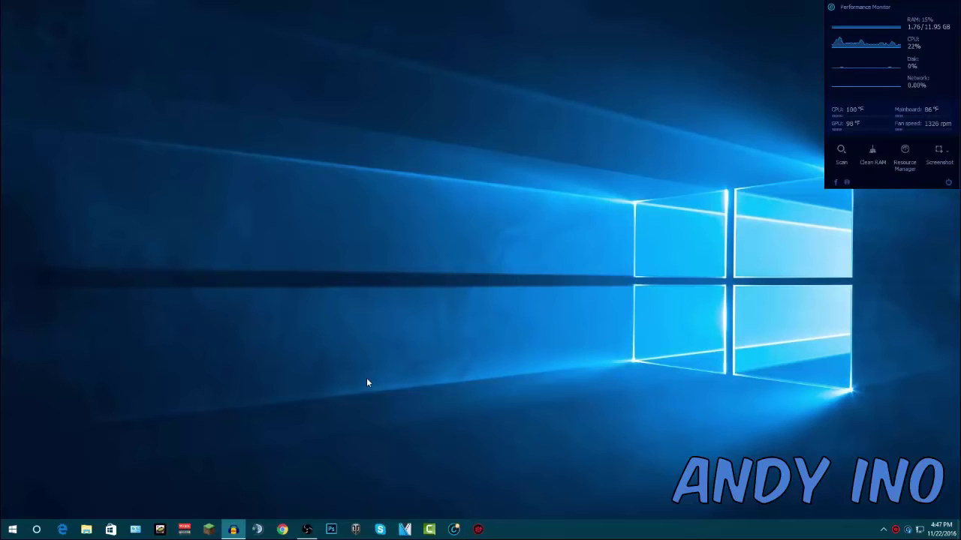